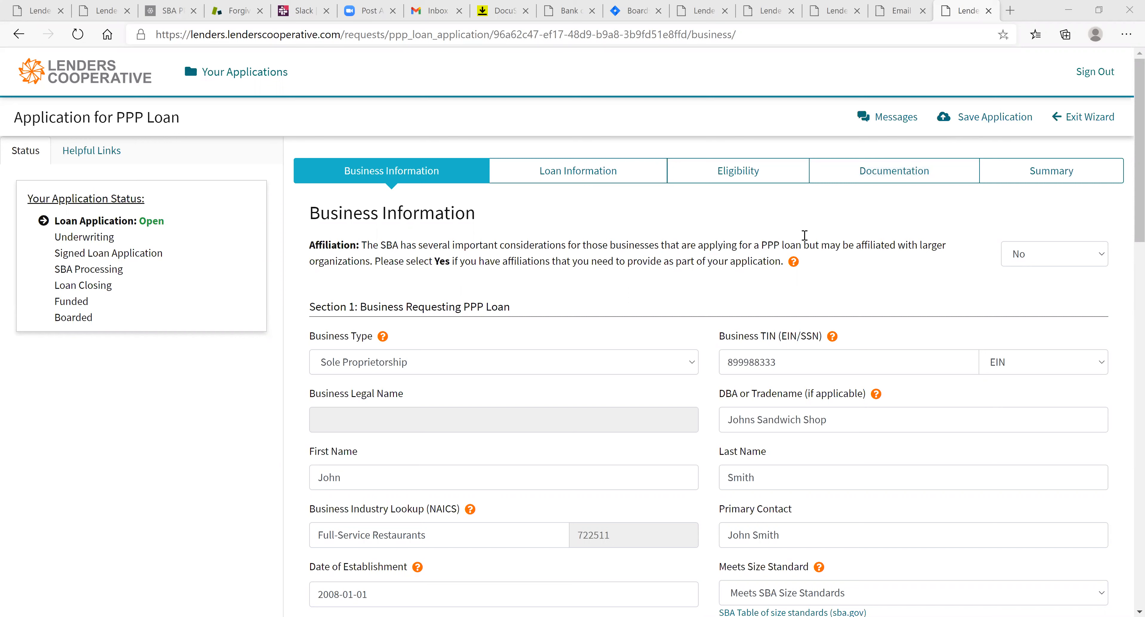
# Step: Answer No to the affiliation question for the business requesting the PPP loan
pyautogui.moveTo(793, 265)
pyautogui.click(1053, 259)
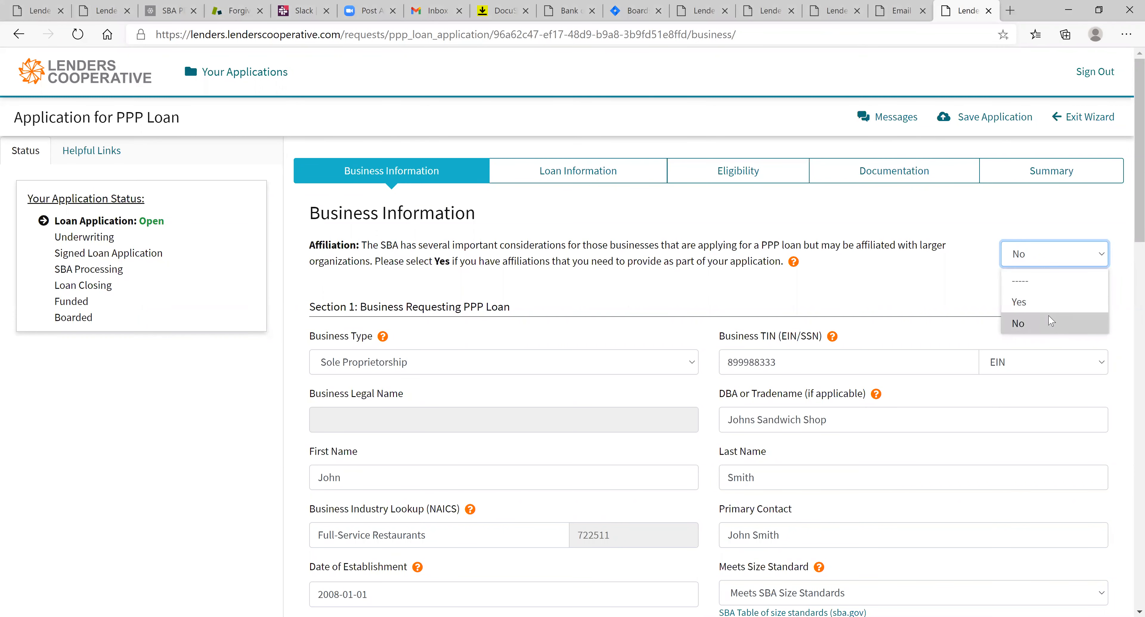
pyautogui.click(1052, 329)
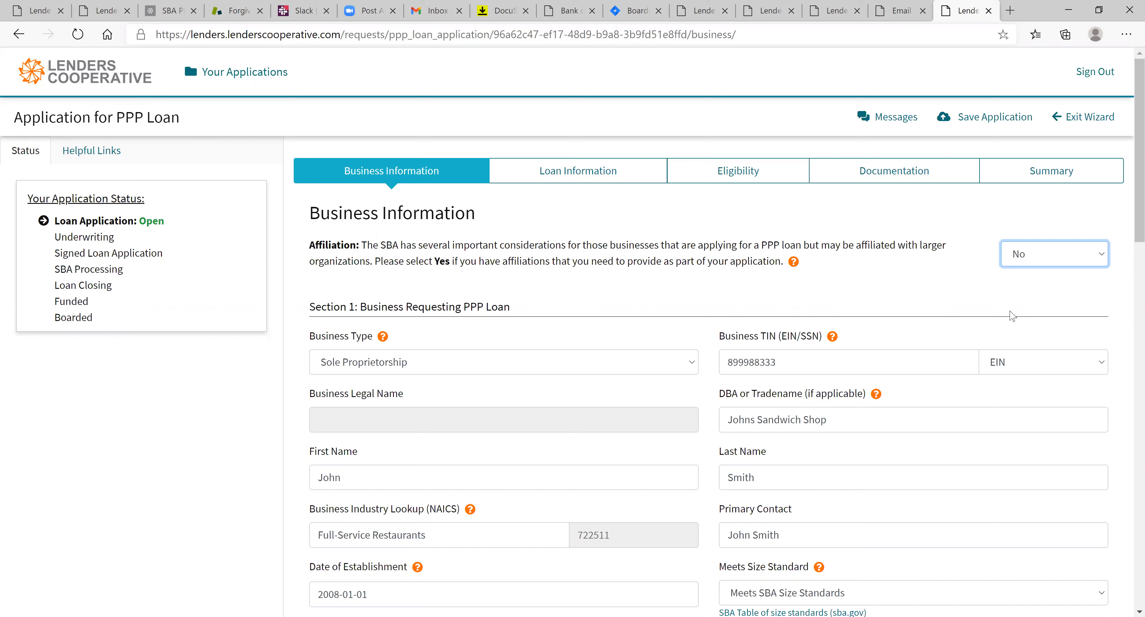
# Step: Set the business type to Sole Proprietorship and the business TIN type to EIN
pyautogui.click(584, 375)
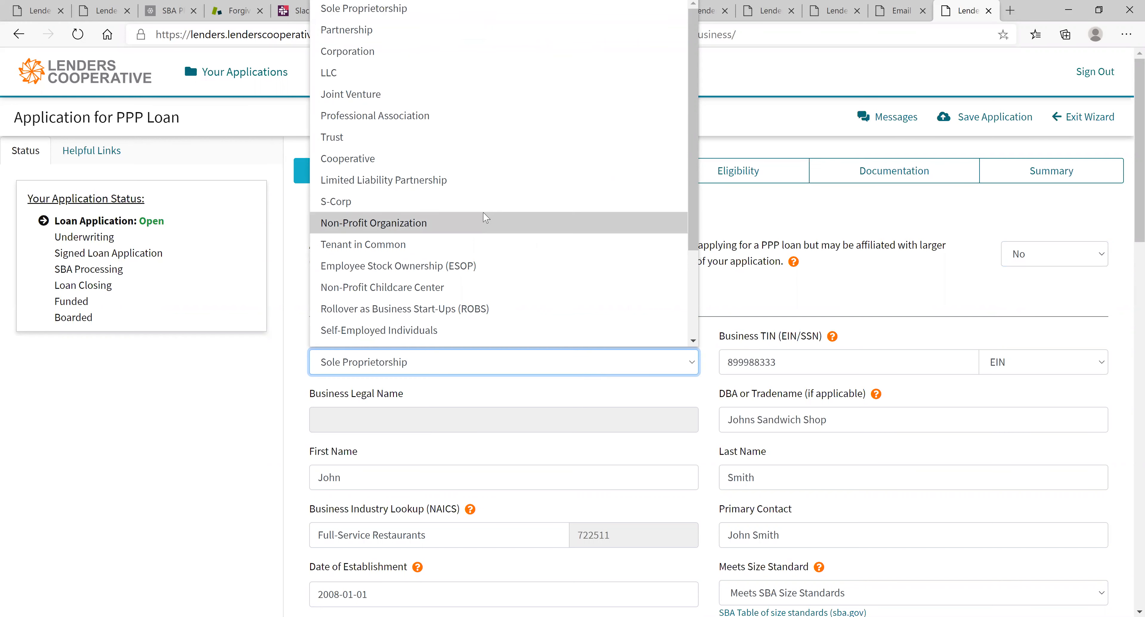
pyautogui.click(395, 16)
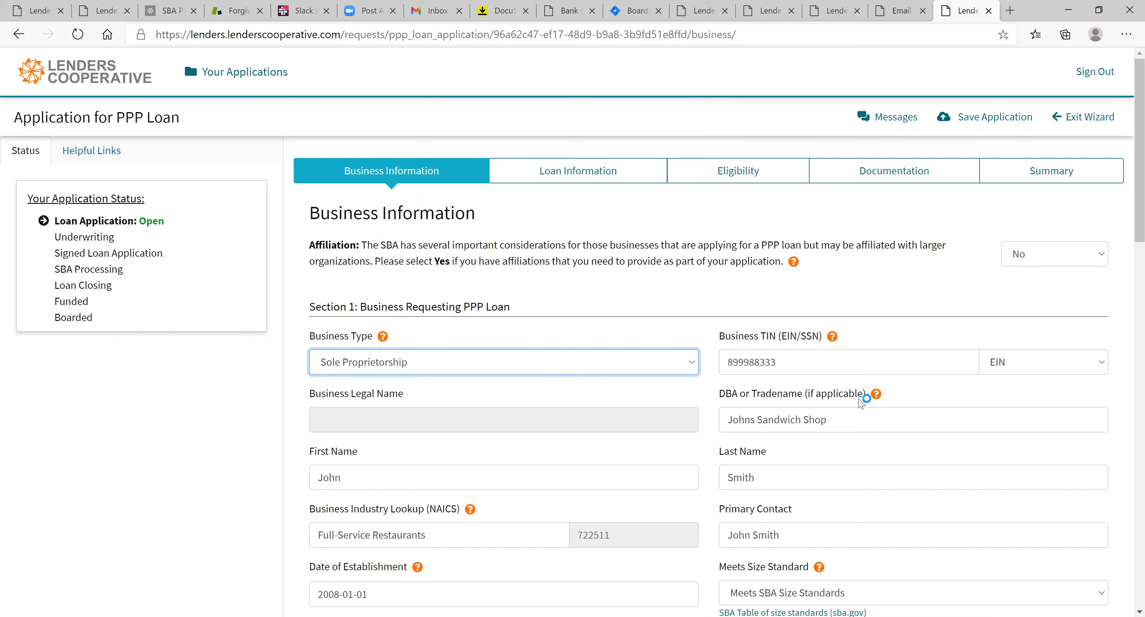
pyautogui.click(1037, 368)
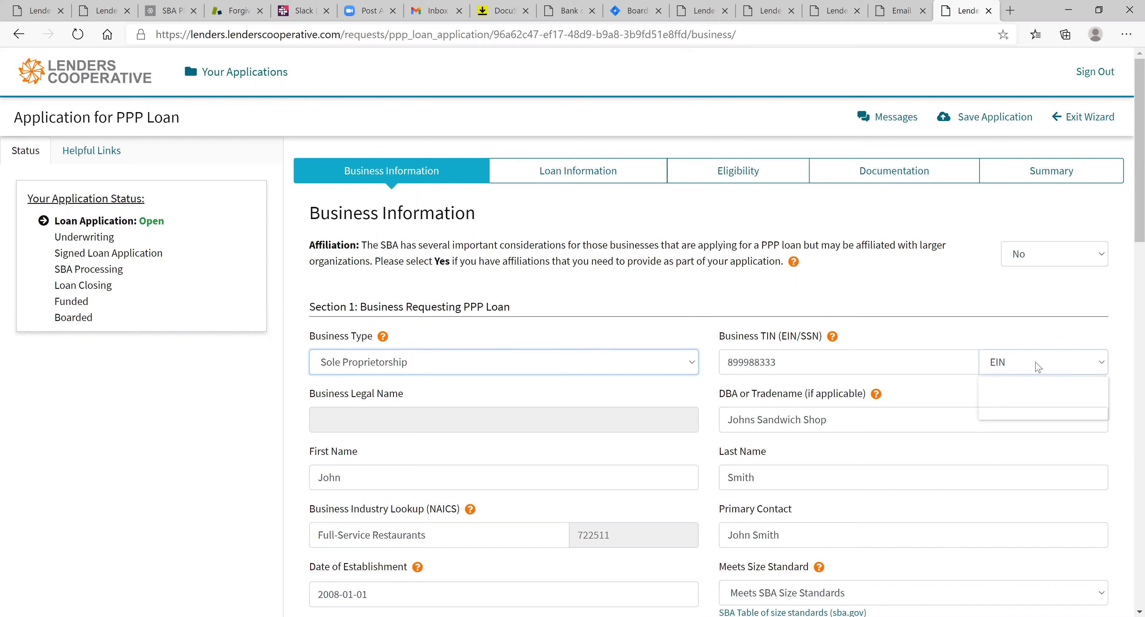
pyautogui.click(1033, 389)
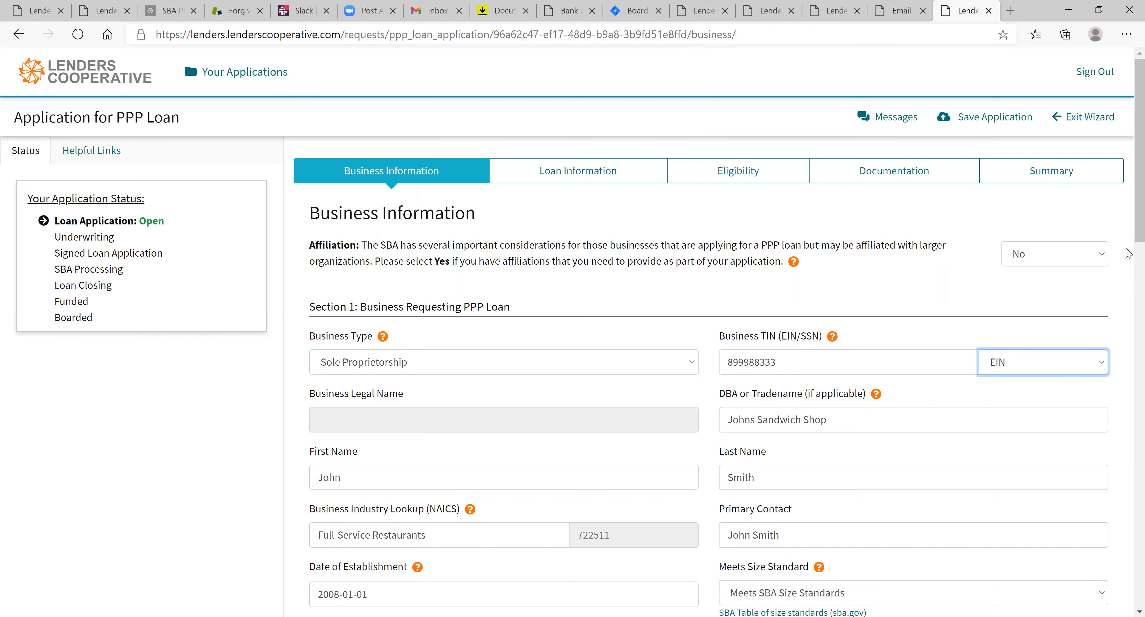
# Step: Look up "restau" as the business industry, choose 722511: Full-Service Restaurants, and set the size standard to Meets SBA Size Standards
pyautogui.scroll(-4, 1129, 263)
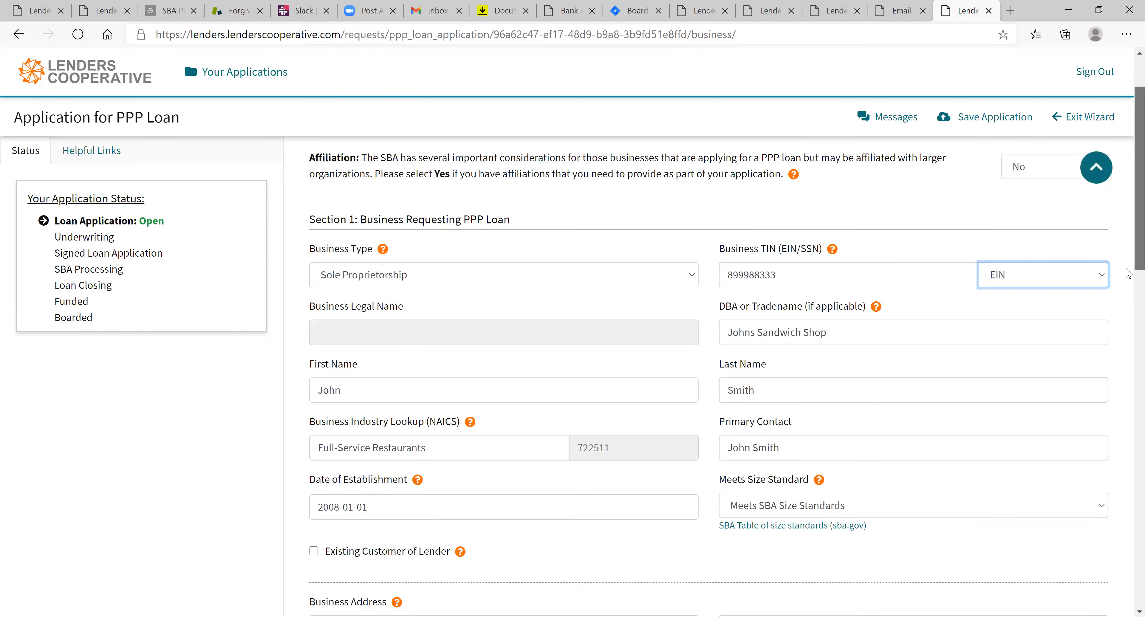
pyautogui.click(453, 355)
pyautogui.press('BackSpace')
pyautogui.press('BackSpace')
pyautogui.press('BackSpace')
pyautogui.press('BackSpace')
pyautogui.press('BackSpace')
pyautogui.press('BackSpace')
pyautogui.press('BackSpace')
pyautogui.press('BackSpace')
pyautogui.press('BackSpace')
pyautogui.press('BackSpace')
pyautogui.press('BackSpace')
pyautogui.press('BackSpace')
pyautogui.press('BackSpace')
pyautogui.press('BackSpace')
pyautogui.press('BackSpace')
pyautogui.press('BackSpace')
pyautogui.press('BackSpace')
pyautogui.press('BackSpace')
pyautogui.press('BackSpace')
pyautogui.press('BackSpace')
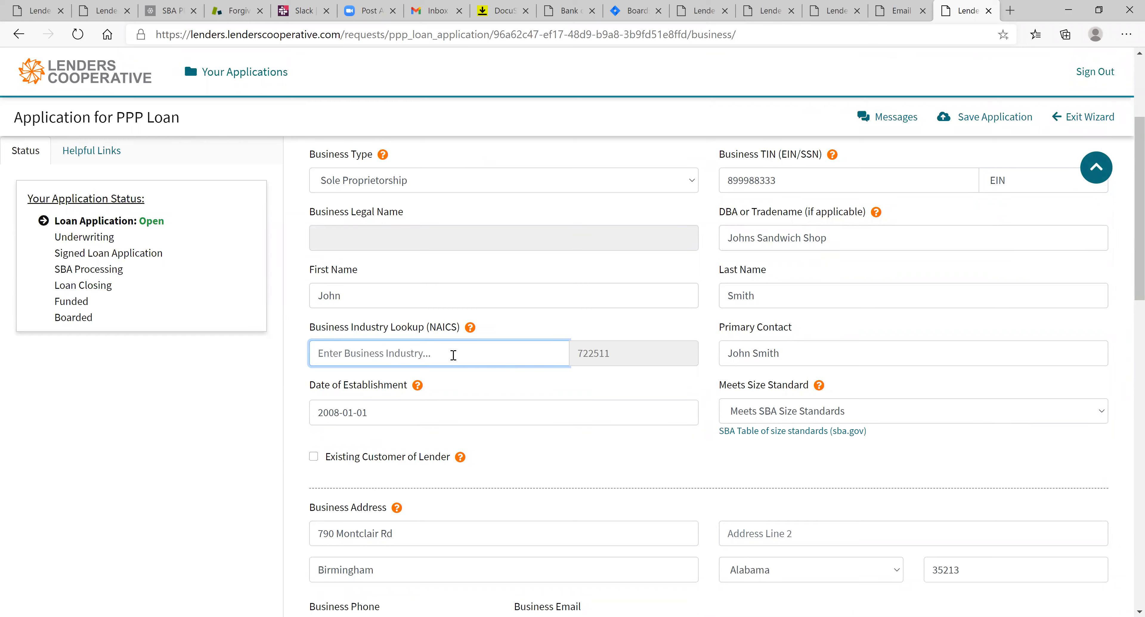
pyautogui.write('r')
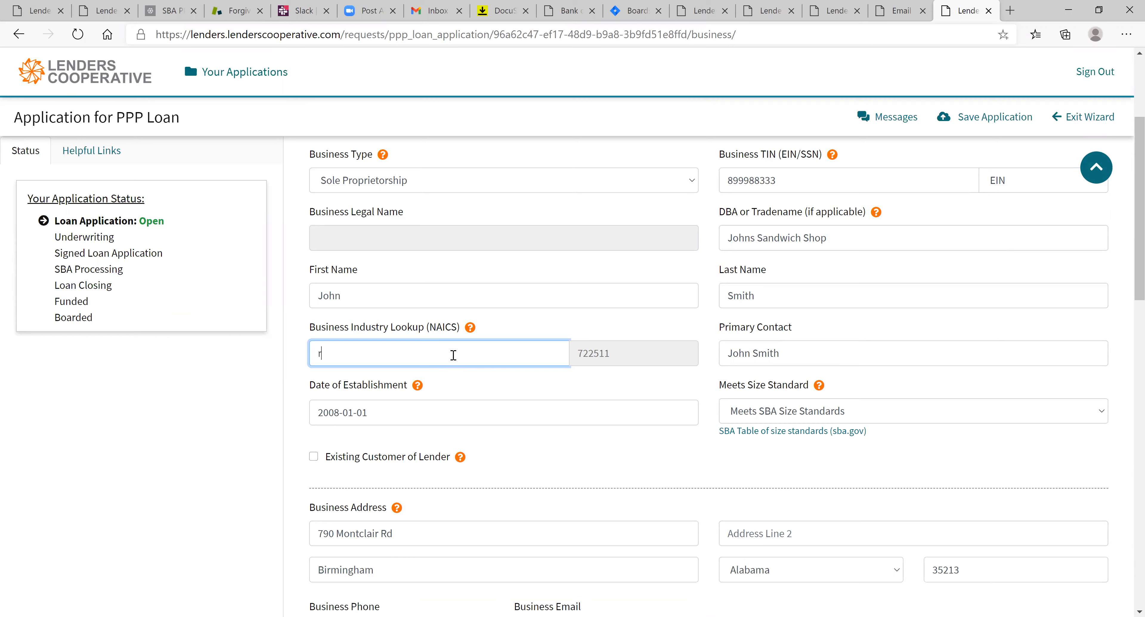
pyautogui.write('estau')
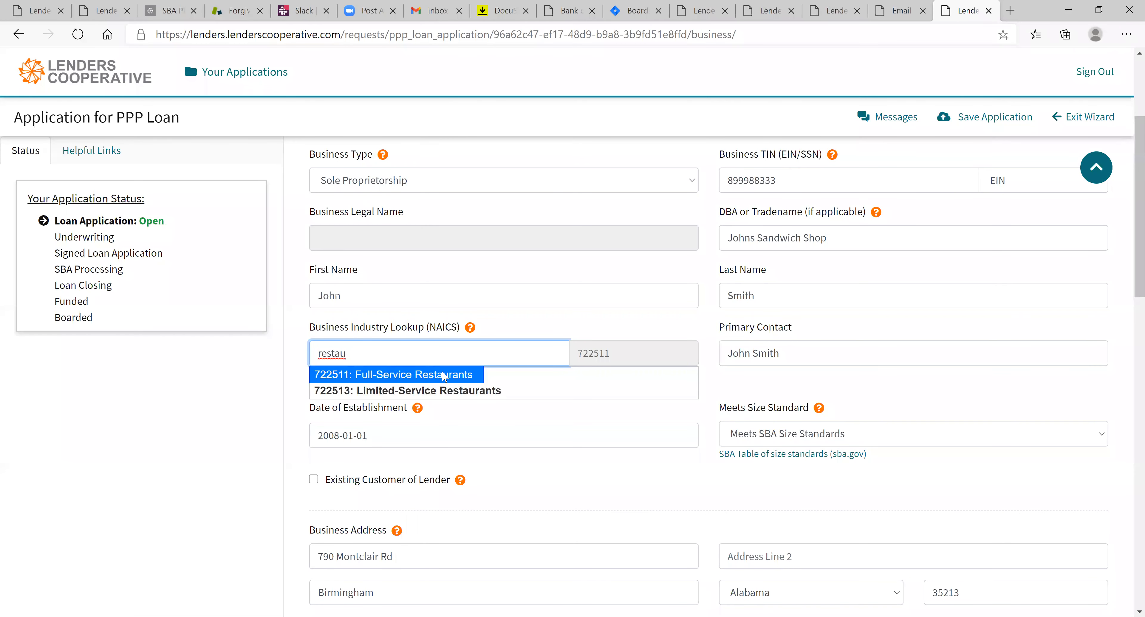
pyautogui.click(444, 377)
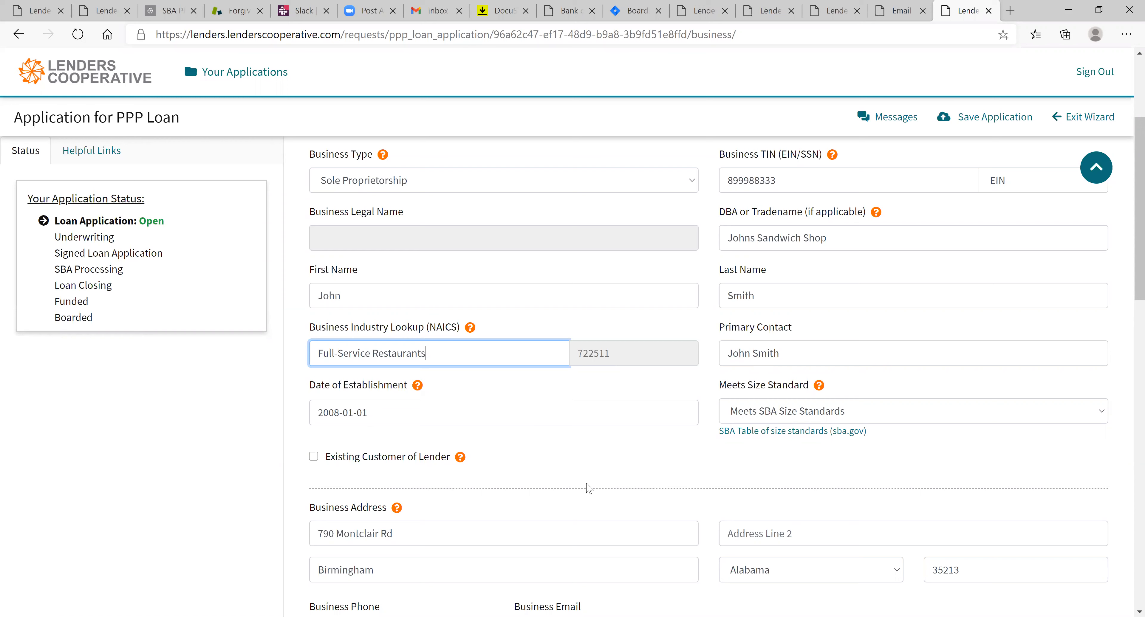
pyautogui.click(851, 414)
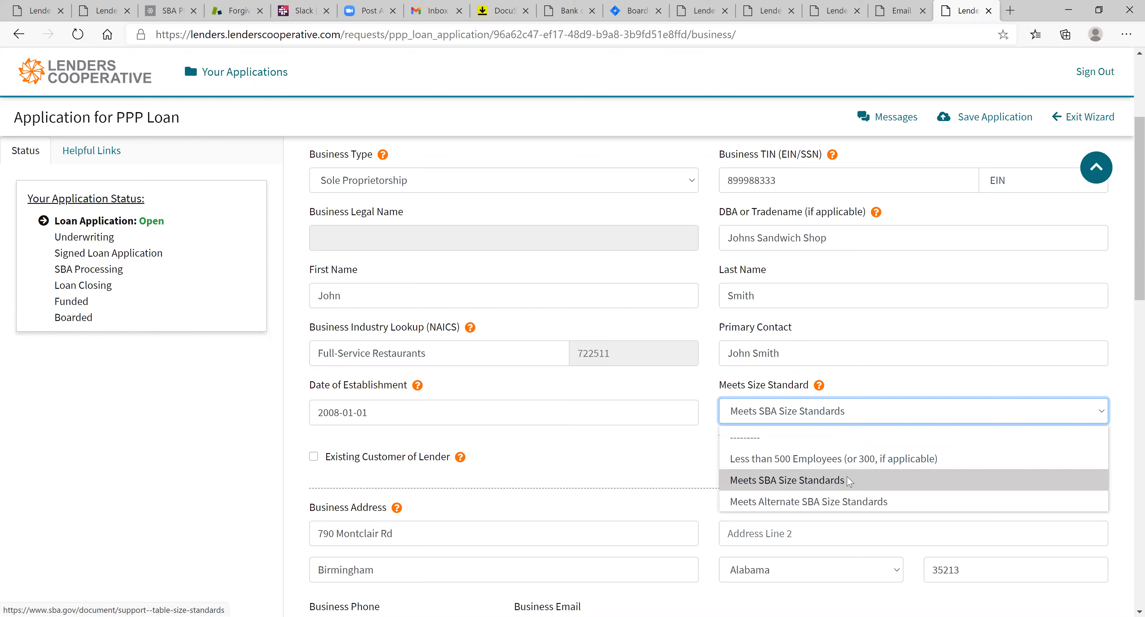
pyautogui.click(850, 482)
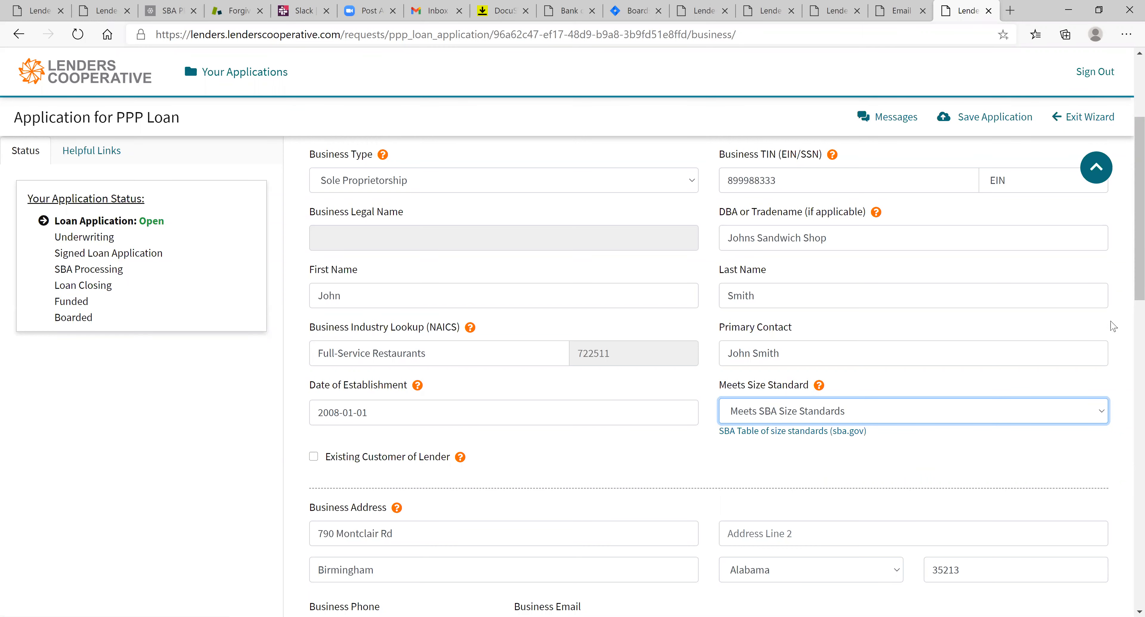
# Step: Replace the business address by looking up its street number and accepting the first suggested address
pyautogui.moveTo(1127, 288); pyautogui.dragTo(1127, 370)
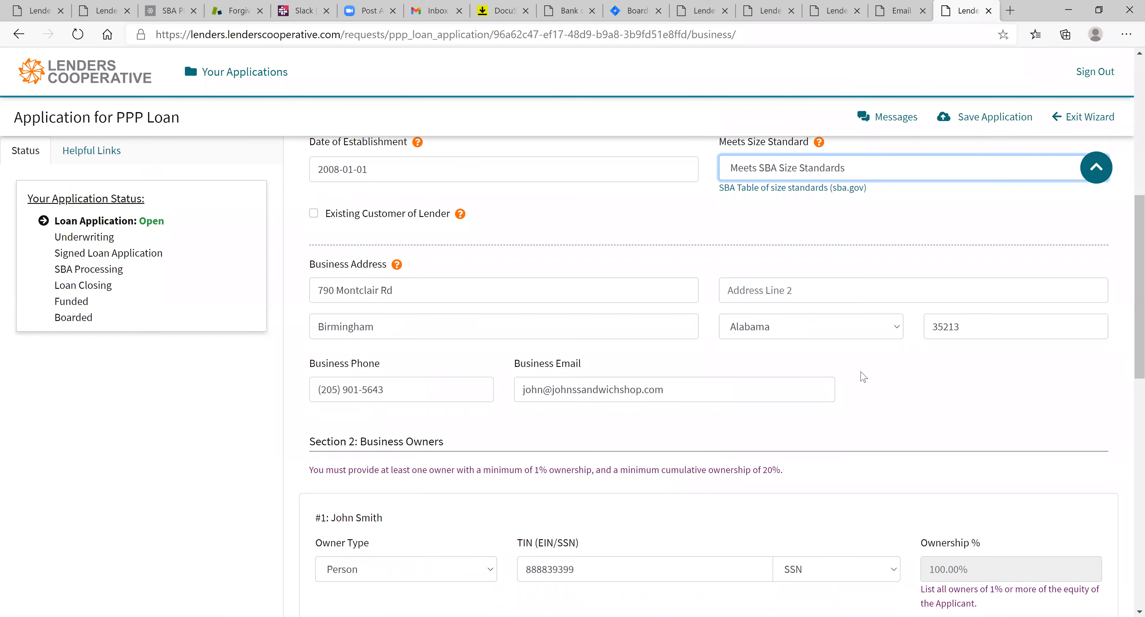
pyautogui.click(465, 295)
pyautogui.press('BackSpace')
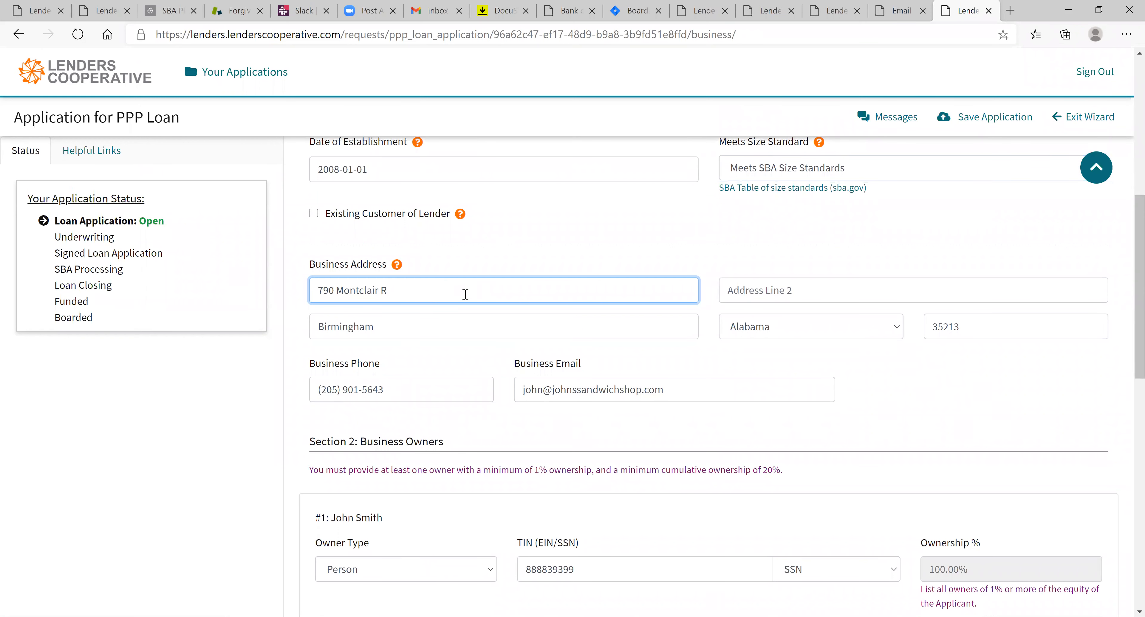
pyautogui.press('BackSpace')
pyautogui.press('BackSpace')
pyautogui.press('BackSpace')
pyautogui.press('BackSpace')
pyautogui.press('BackSpace')
pyautogui.press('BackSpace')
pyautogui.press('BackSpace')
pyautogui.press('BackSpace')
pyautogui.press('BackSpace')
pyautogui.press('BackSpace')
pyautogui.press('BackSpace')
pyautogui.press('BackSpace')
pyautogui.press('BackSpace')
pyautogui.press('BackSpace')
pyautogui.press('BackSpace')
pyautogui.write('790')
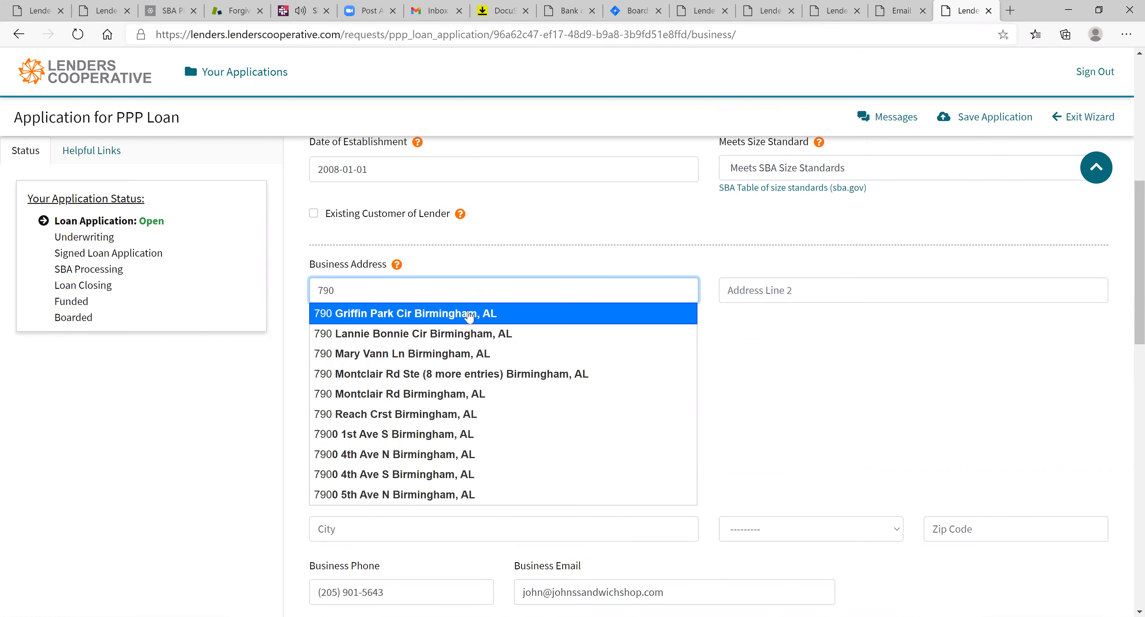
pyautogui.press('Return')
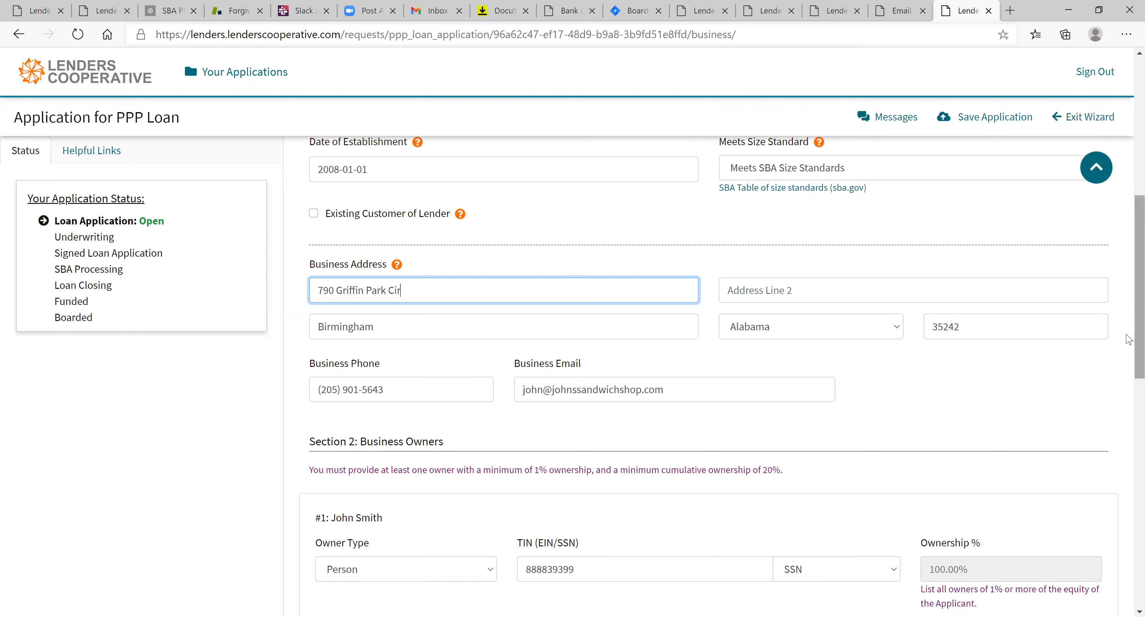
# Step: Keep the first business owner's type as Person and set the owner's TIN type to SSN
pyautogui.moveTo(1129, 337); pyautogui.dragTo(1129, 399)
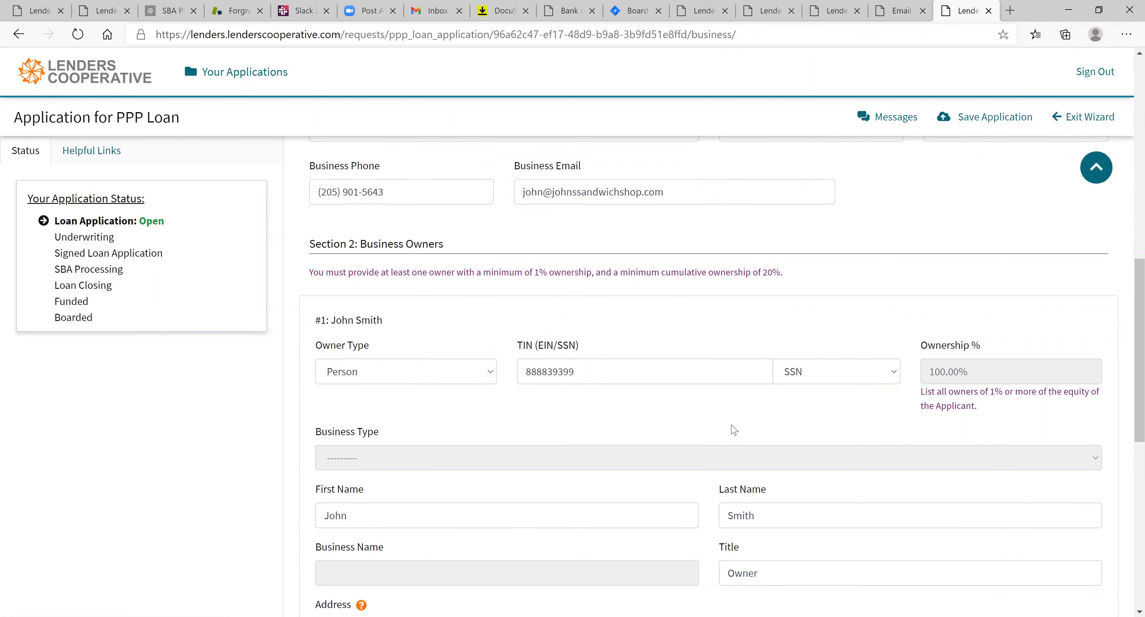
pyautogui.click(465, 382)
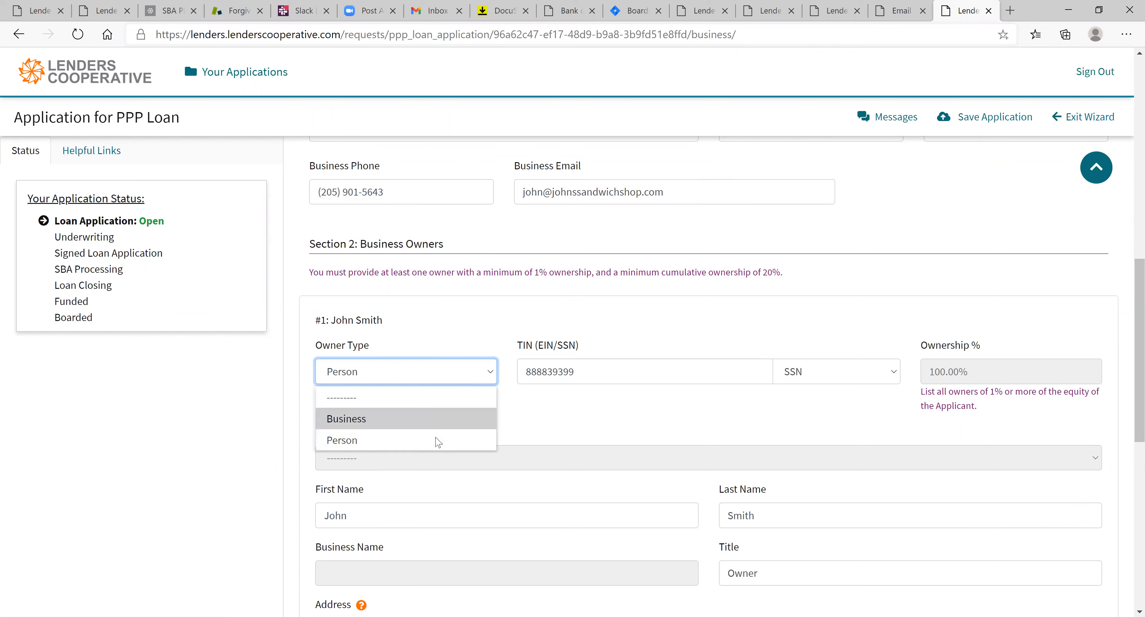
pyautogui.click(547, 413)
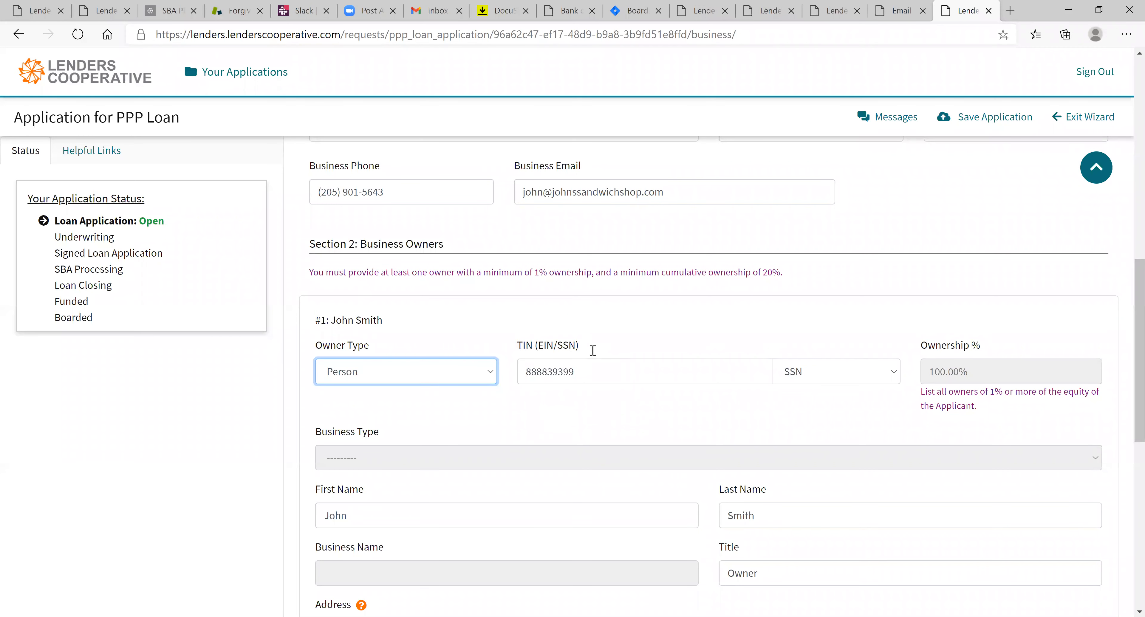
pyautogui.click(843, 379)
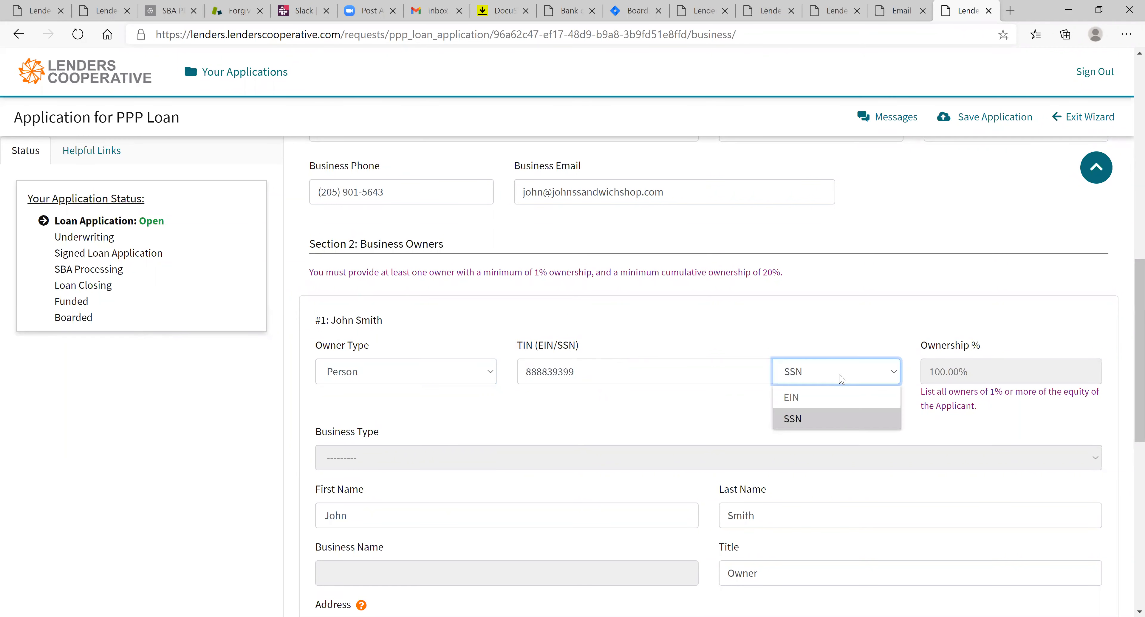
pyautogui.click(835, 423)
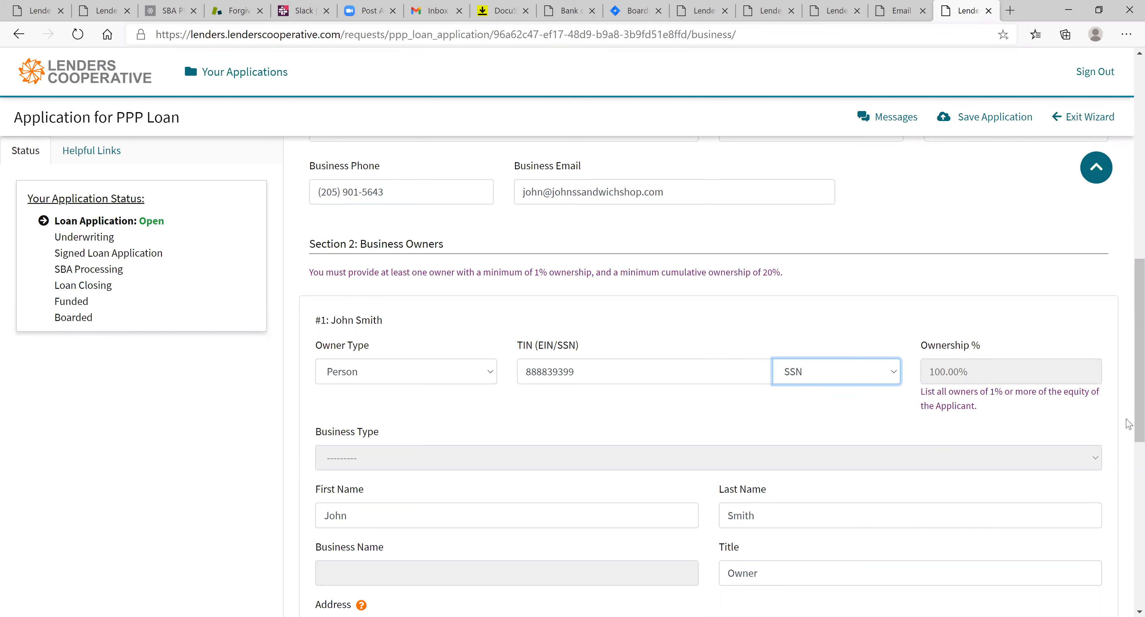
# Step: Highlight the owner's title in the Business Owners section to check it
pyautogui.scroll(-2, 1128, 427)
pyautogui.scroll(-1, 1128, 434)
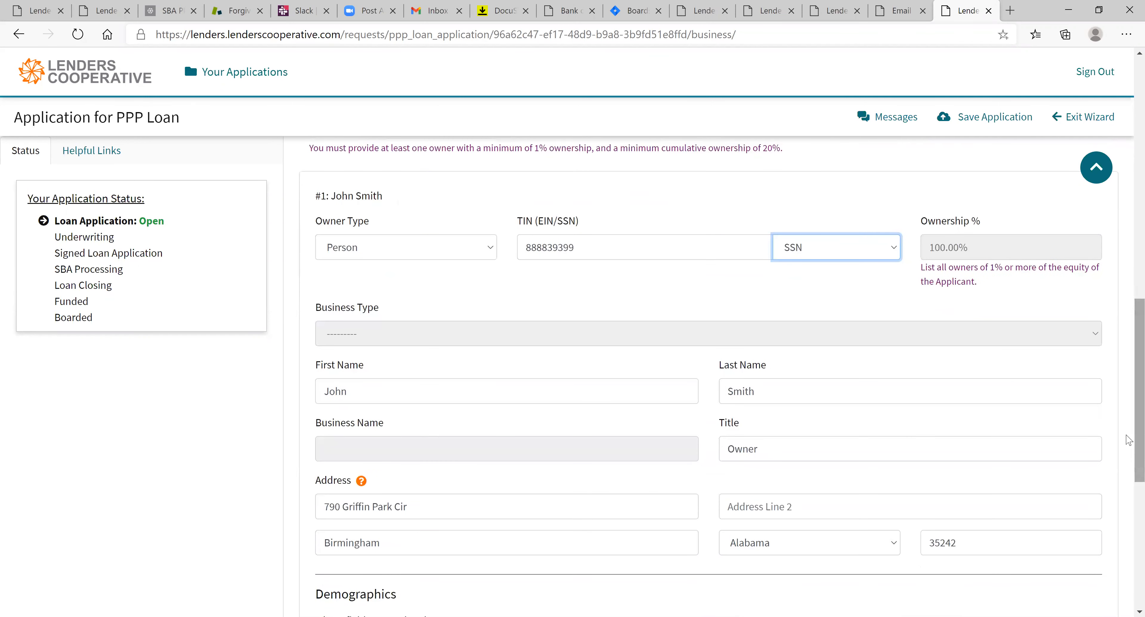
pyautogui.doubleClick(773, 454)
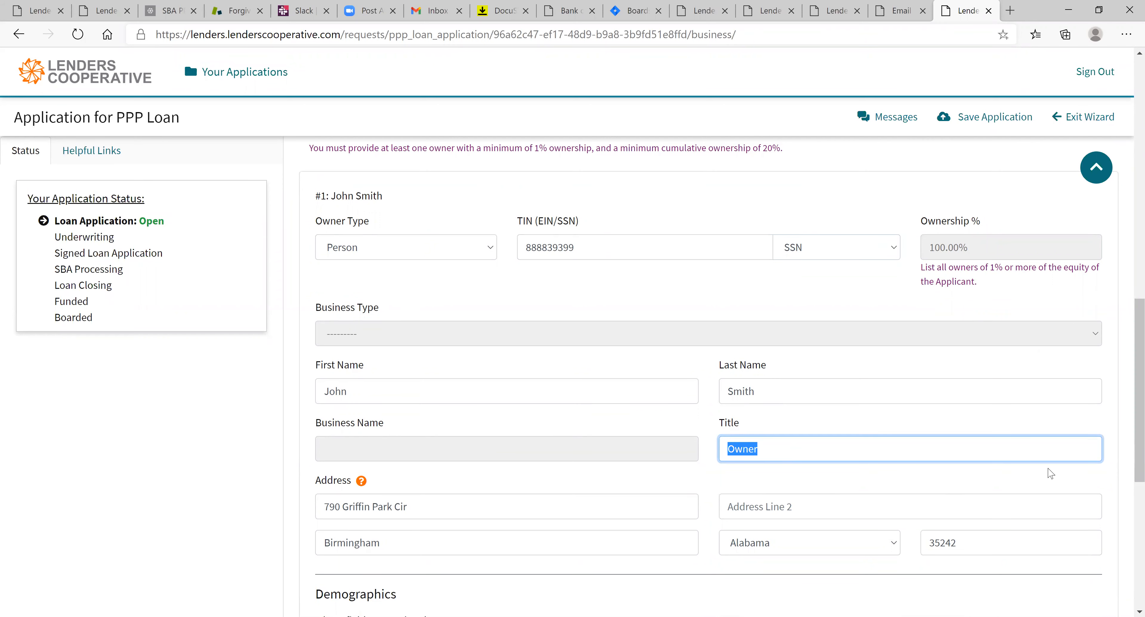
# Step: Set the owner's veteran status to Non-Veteran in the demographics and continue to Loan Information
pyautogui.scroll(-1, 1129, 478)
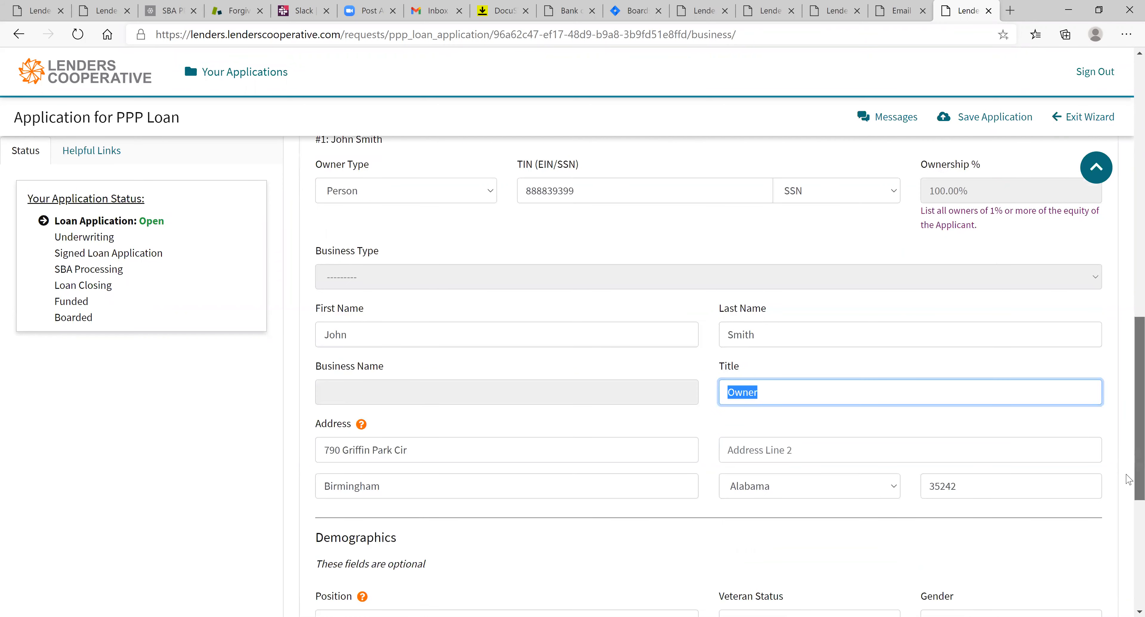
pyautogui.scroll(-3, 1129, 534)
pyautogui.scroll(-3, 1129, 569)
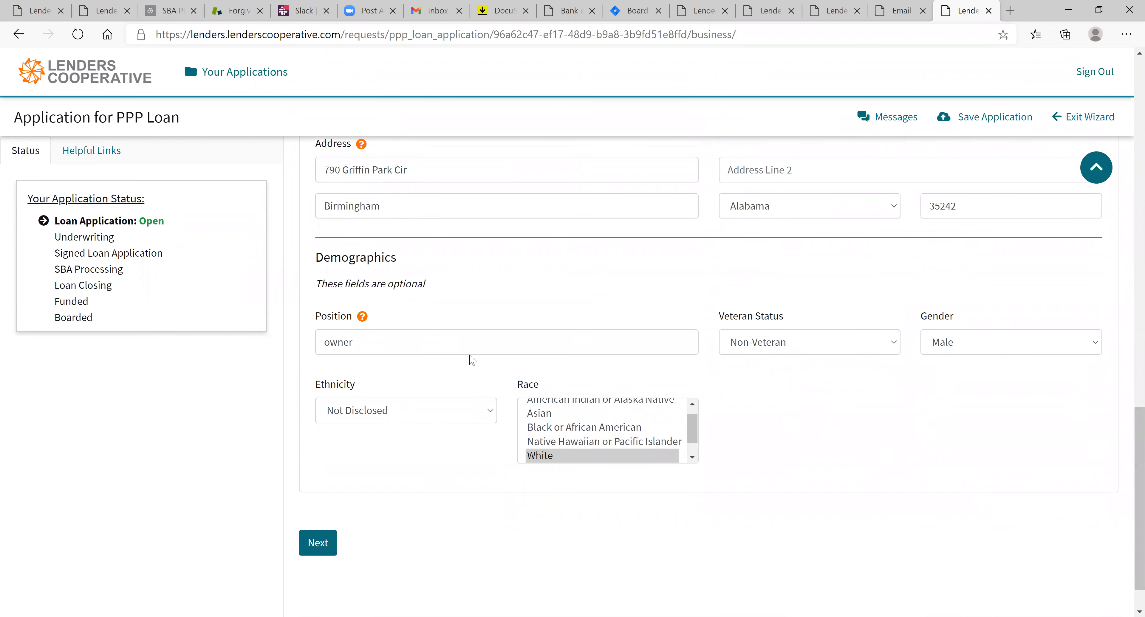
pyautogui.click(880, 346)
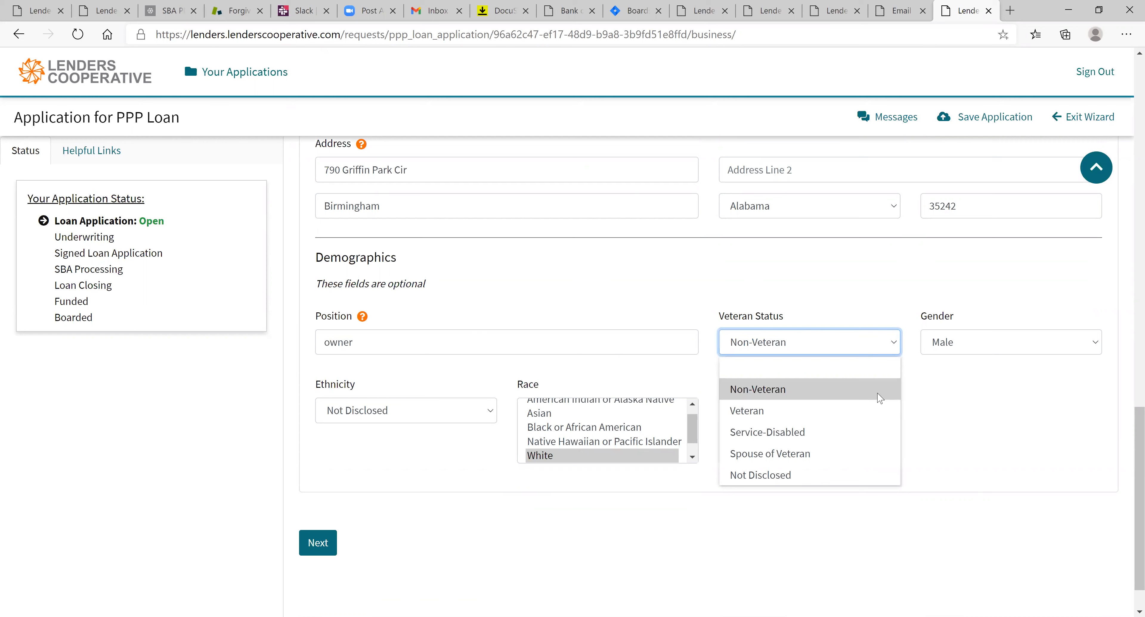
pyautogui.click(880, 397)
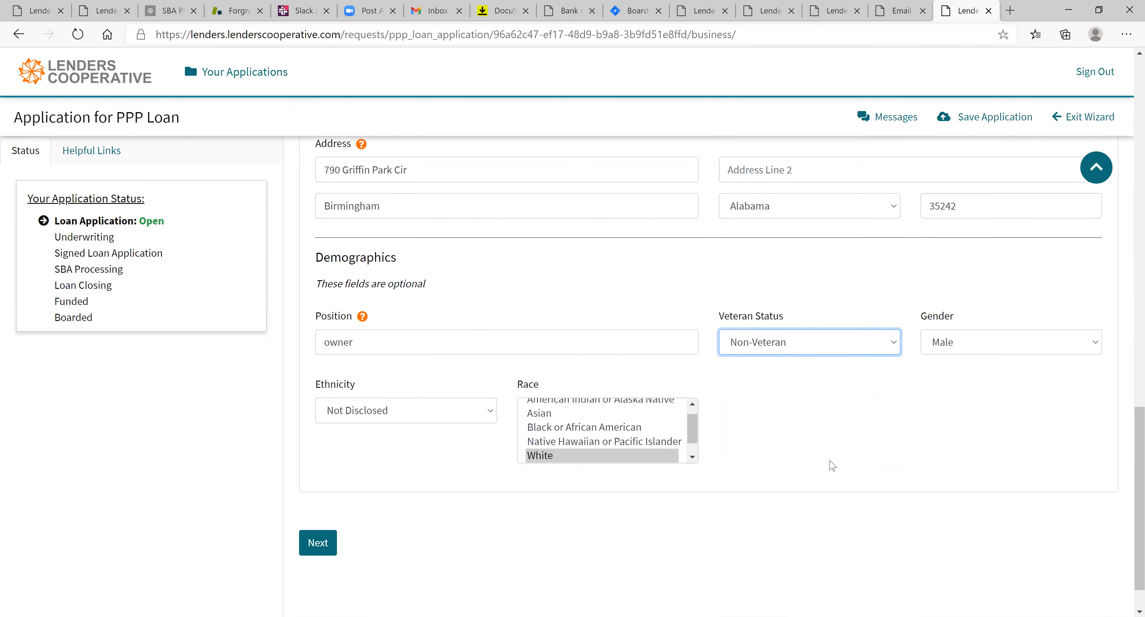
pyautogui.click(323, 548)
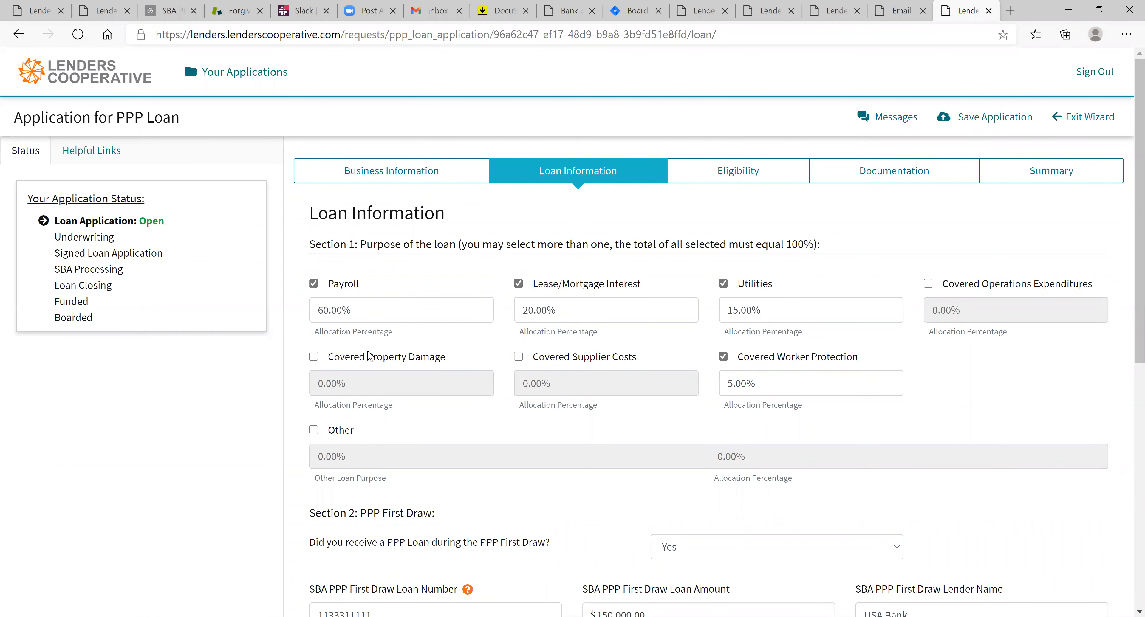
# Step: Select and clear Covered Property Damage as a loan purpose, and answer Yes to receiving a PPP loan during the First Draw
pyautogui.click(314, 358)
pyautogui.click(314, 358)
pyautogui.moveTo(1128, 343); pyautogui.dragTo(1128, 533)
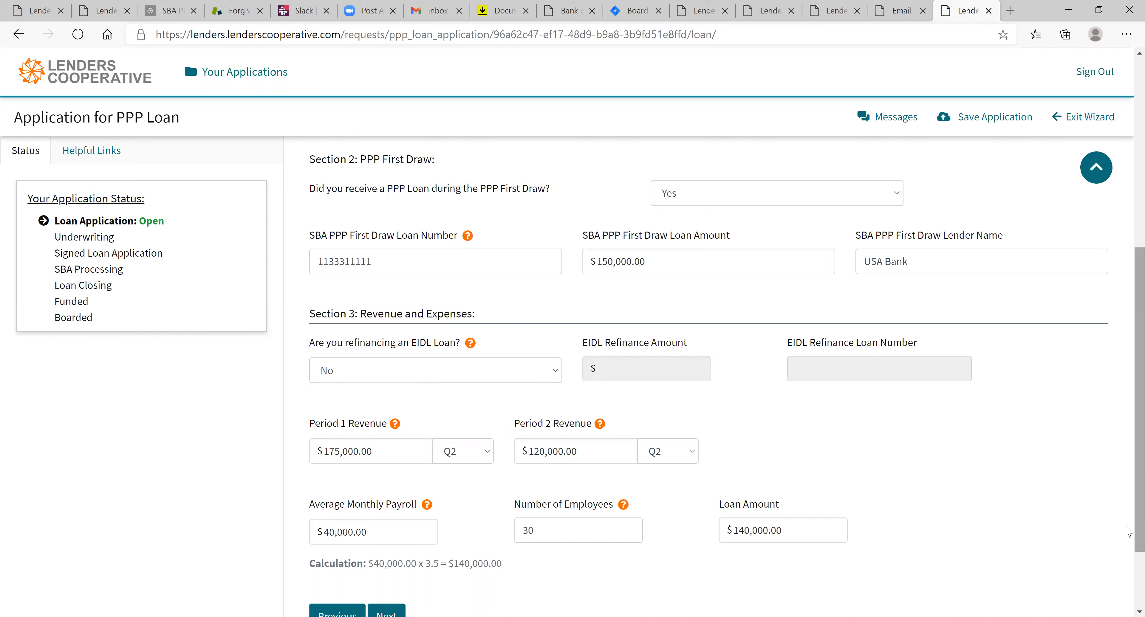
pyautogui.click(895, 196)
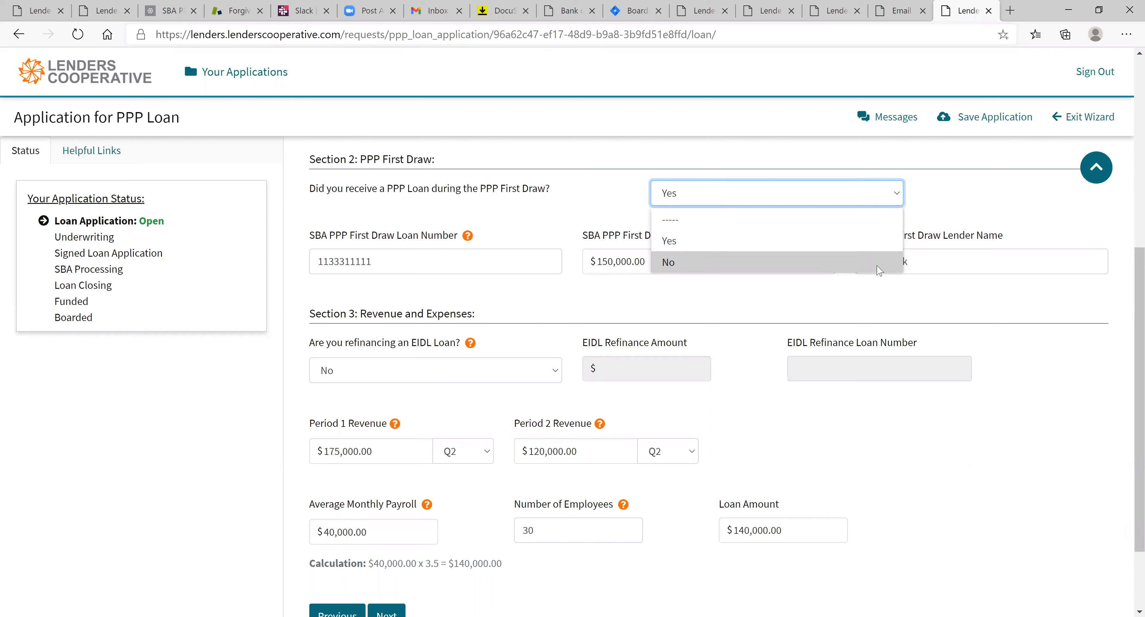
pyautogui.click(870, 248)
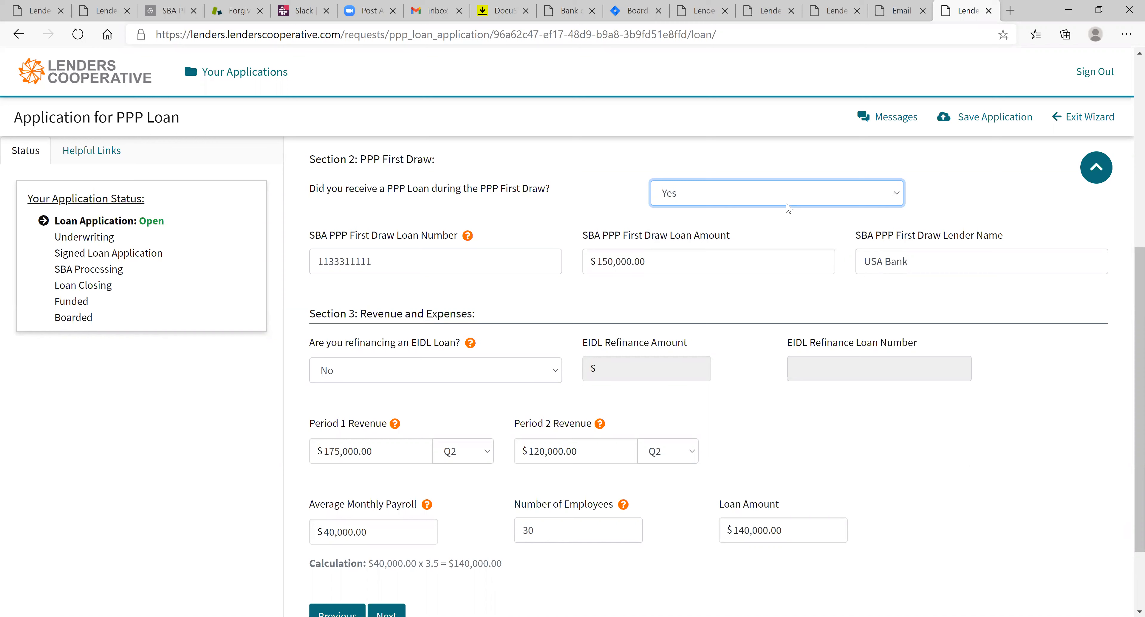
# Step: Review the First Draw loan number and loan amount, and view the Revenue and Expenses section
pyautogui.moveTo(469, 241)
pyautogui.doubleClick(450, 265)
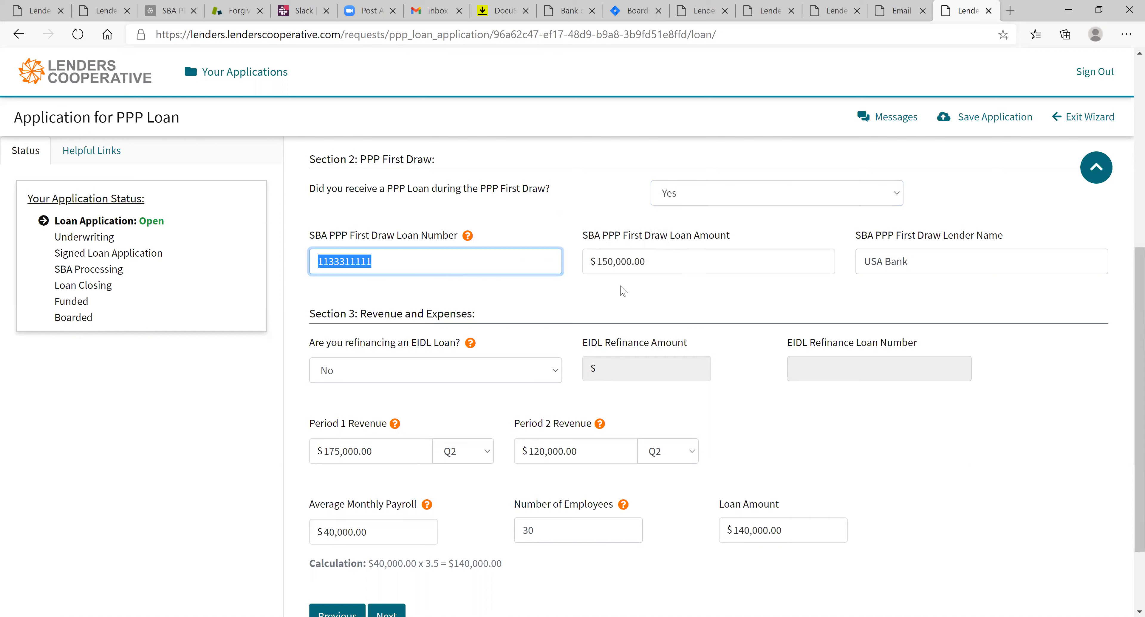
pyautogui.doubleClick(653, 265)
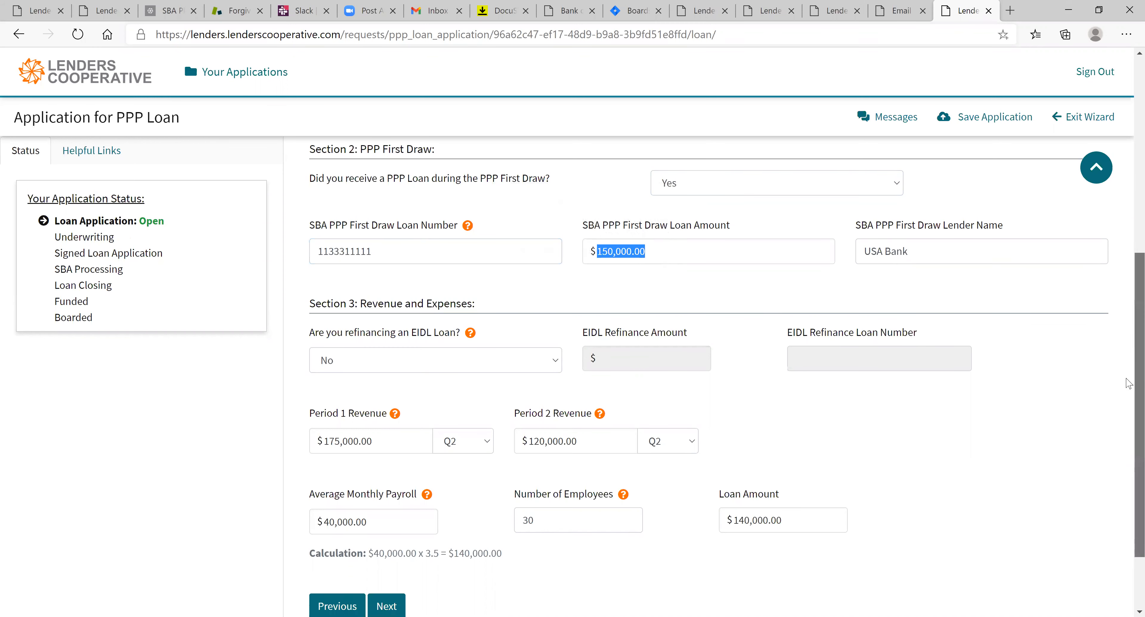
pyautogui.scroll(-1, 1000, 392)
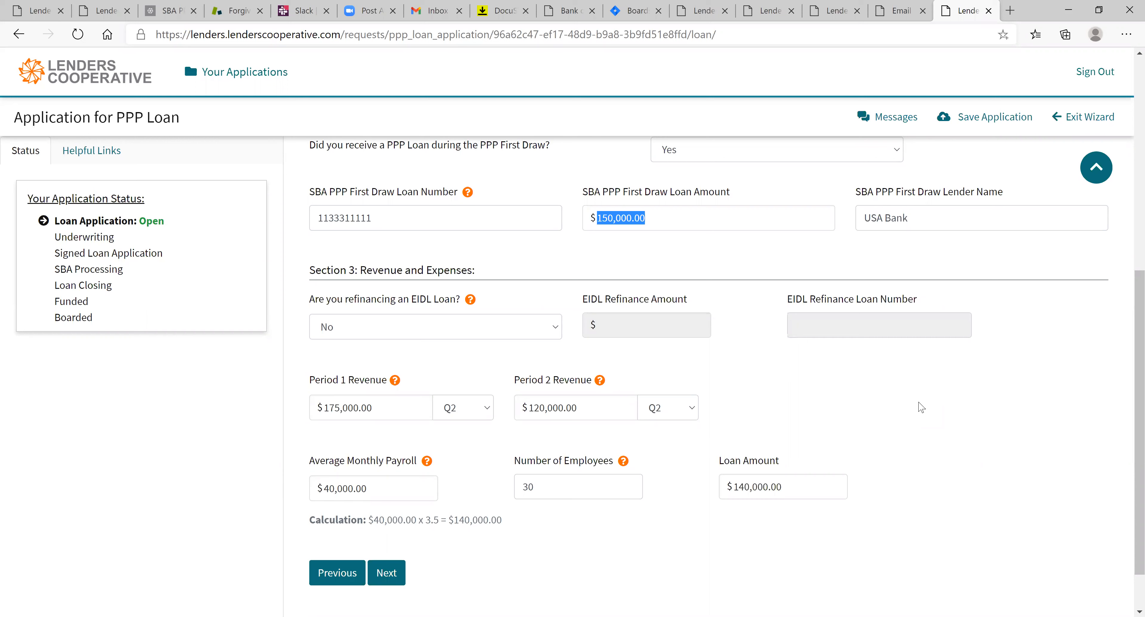
# Step: Choose Q2 as the reporting period for both Period 1 Revenue and Period 2 Revenue
pyautogui.click(487, 409)
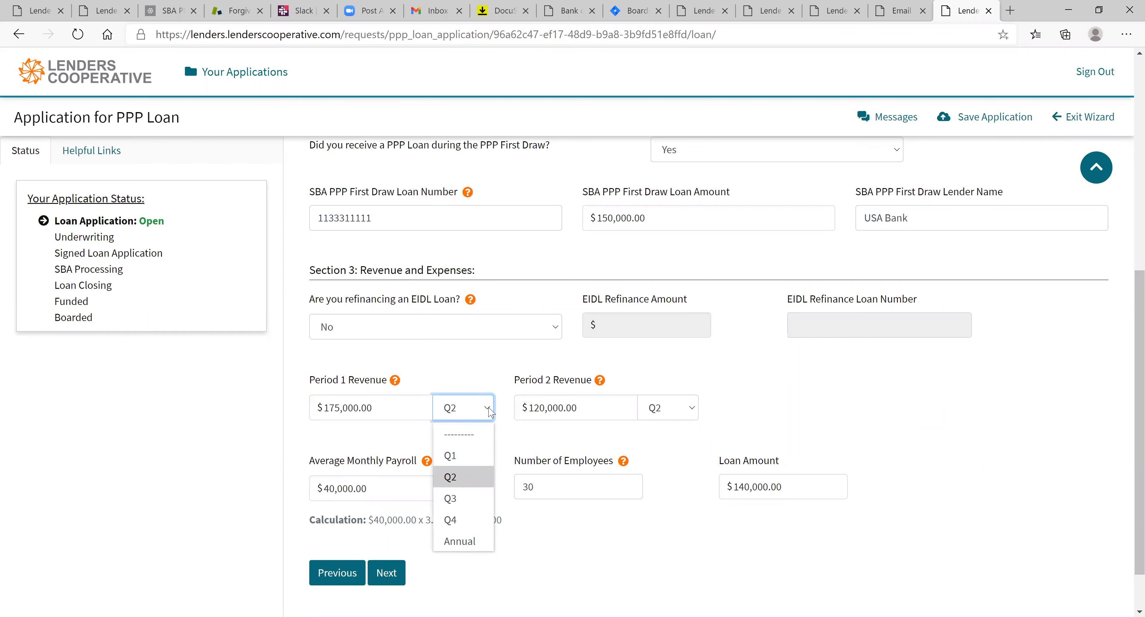
pyautogui.click(465, 478)
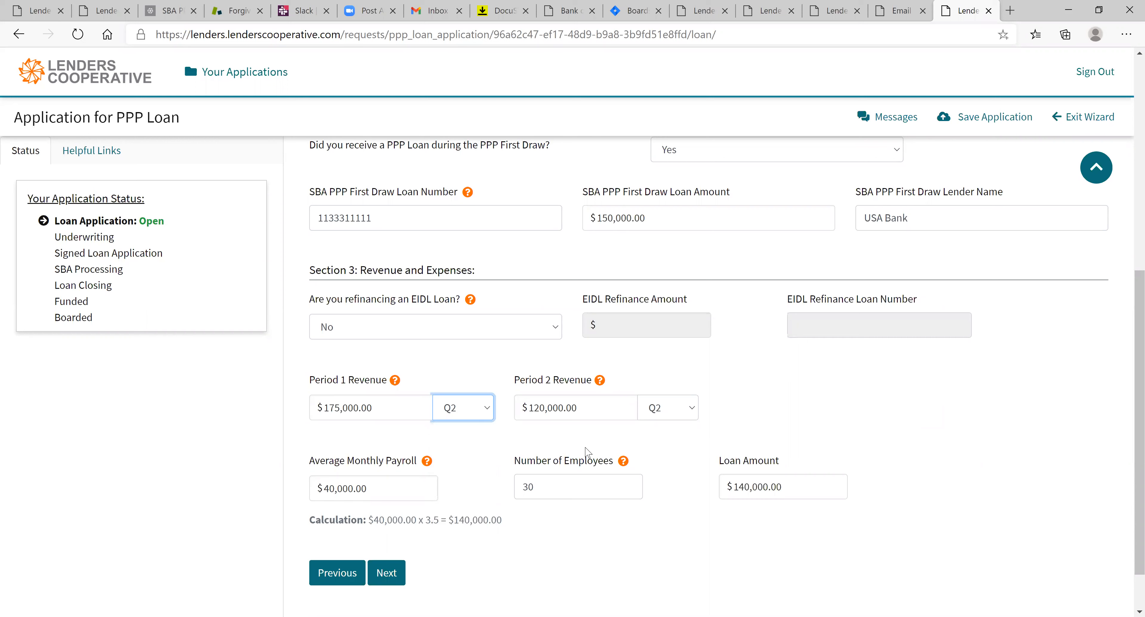
pyautogui.click(692, 409)
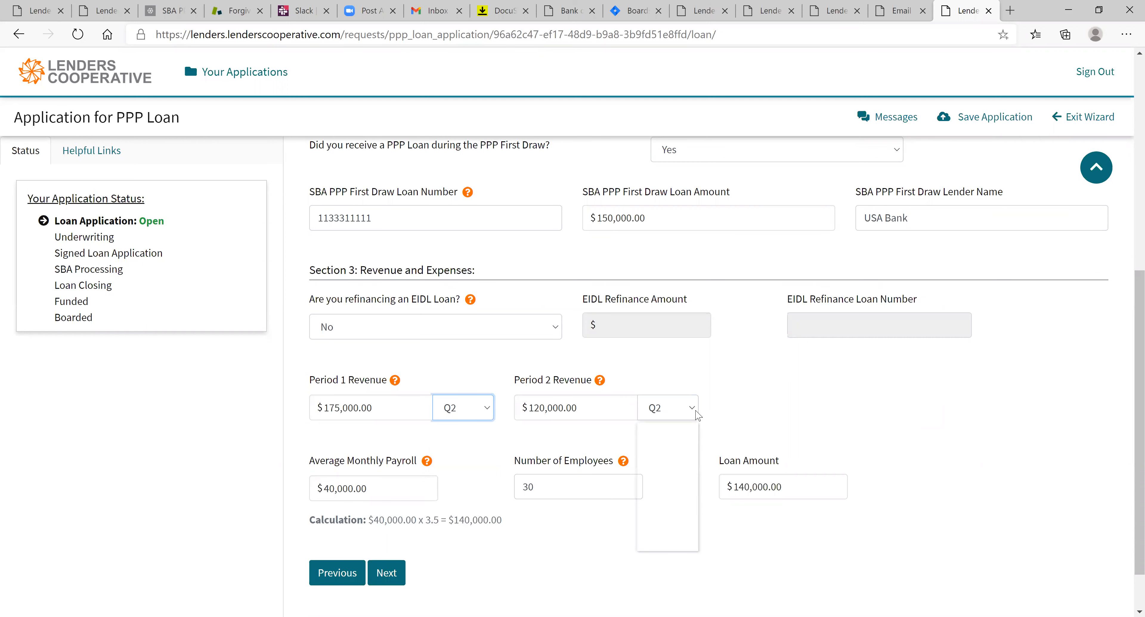
pyautogui.click(682, 484)
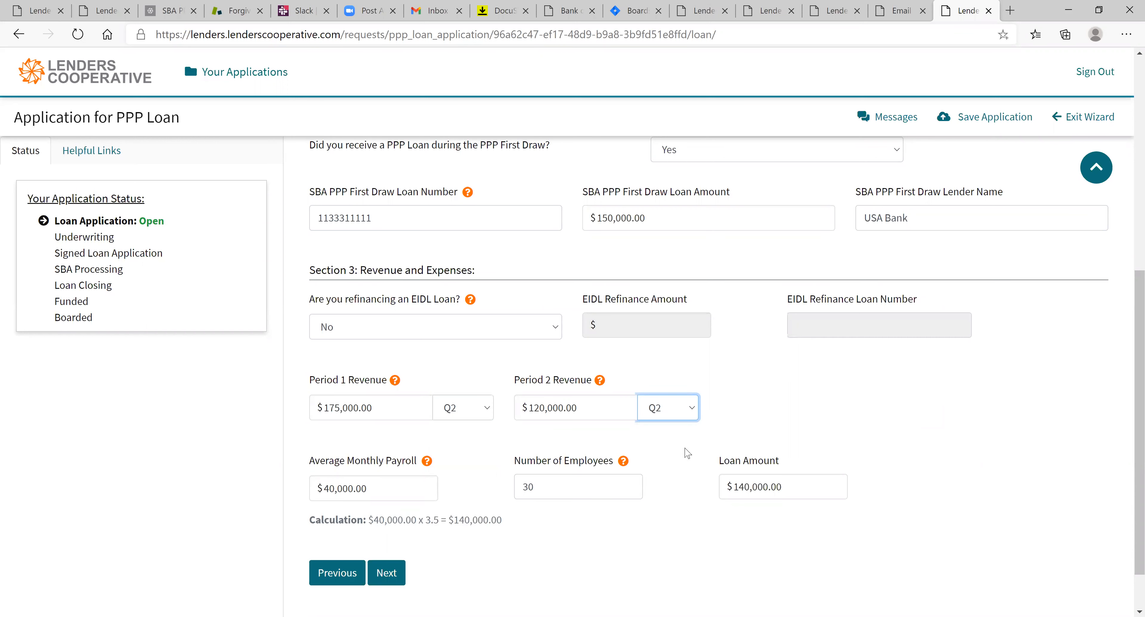
# Step: Change the reporting period of Period 1 Revenue and Period 2 Revenue to Annual
pyautogui.click(487, 410)
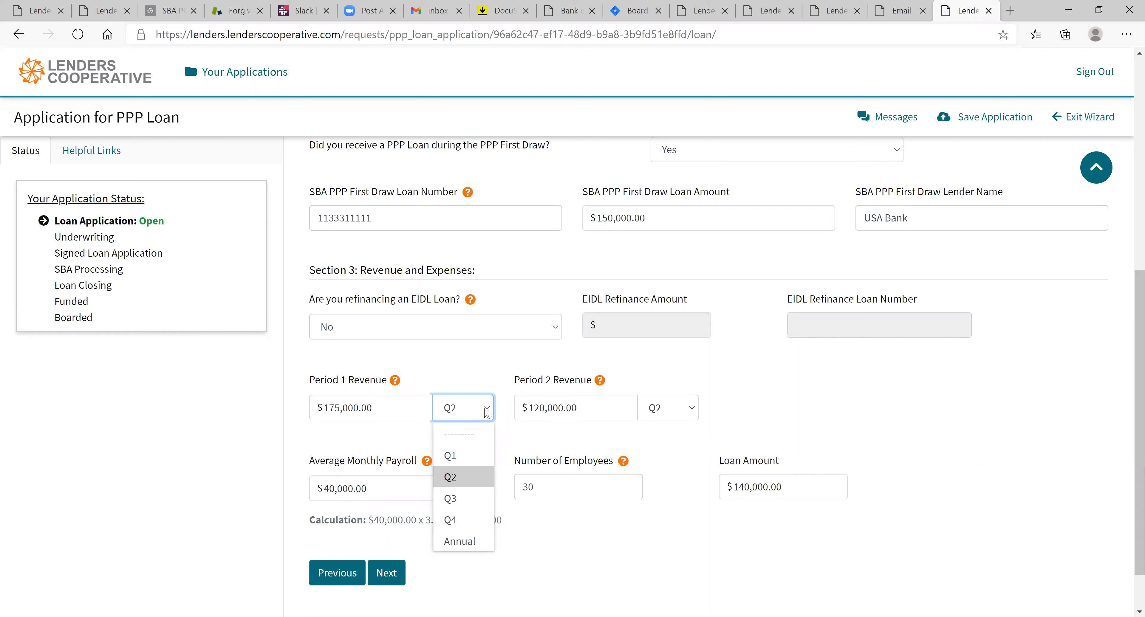
pyautogui.click(461, 541)
pyautogui.click(691, 420)
pyautogui.click(684, 541)
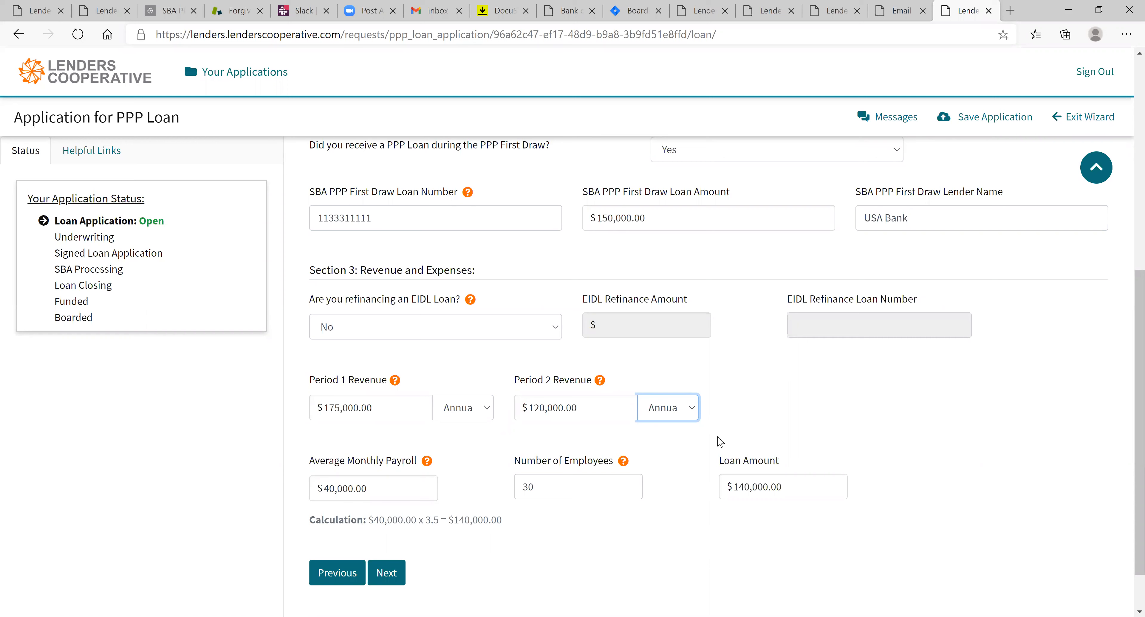
# Step: Set the Period 1 Revenue period to Q1 and the Period 2 Revenue period to Q3
pyautogui.click(486, 413)
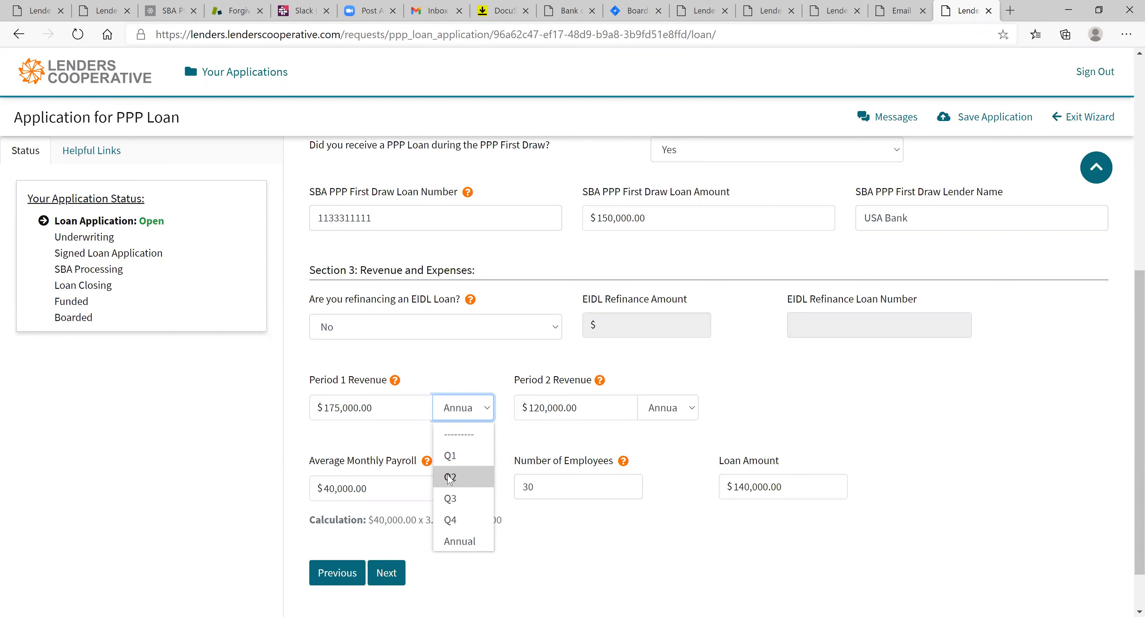
pyautogui.click(456, 462)
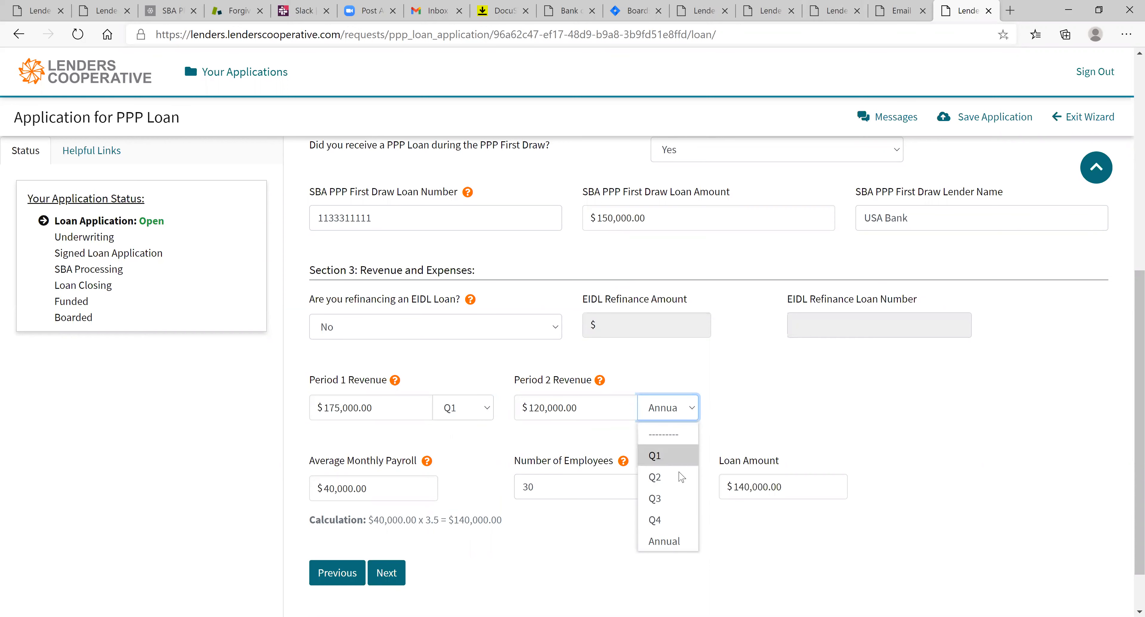
pyautogui.click(667, 507)
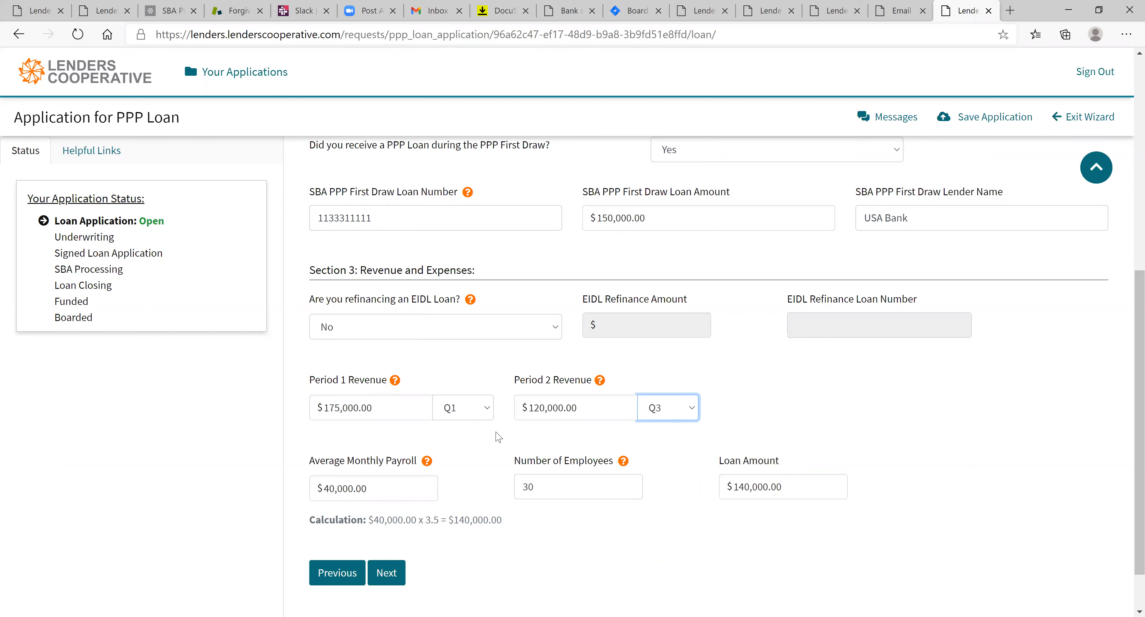
# Step: Return the Period 1 Revenue and Period 2 Revenue periods to Q2
pyautogui.click(487, 409)
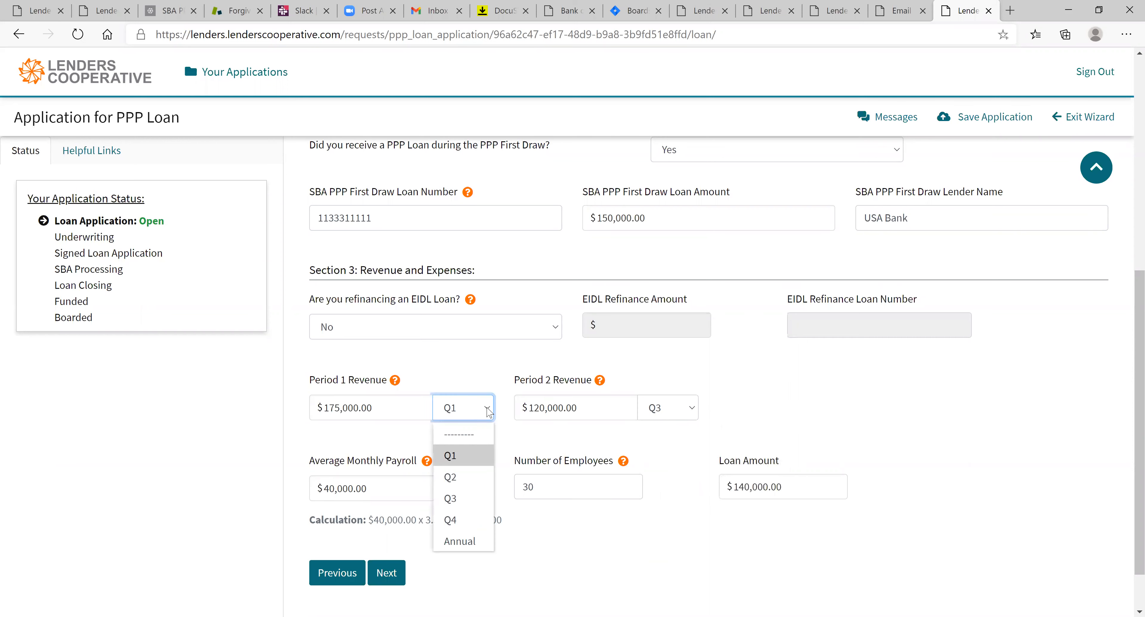
pyautogui.click(453, 478)
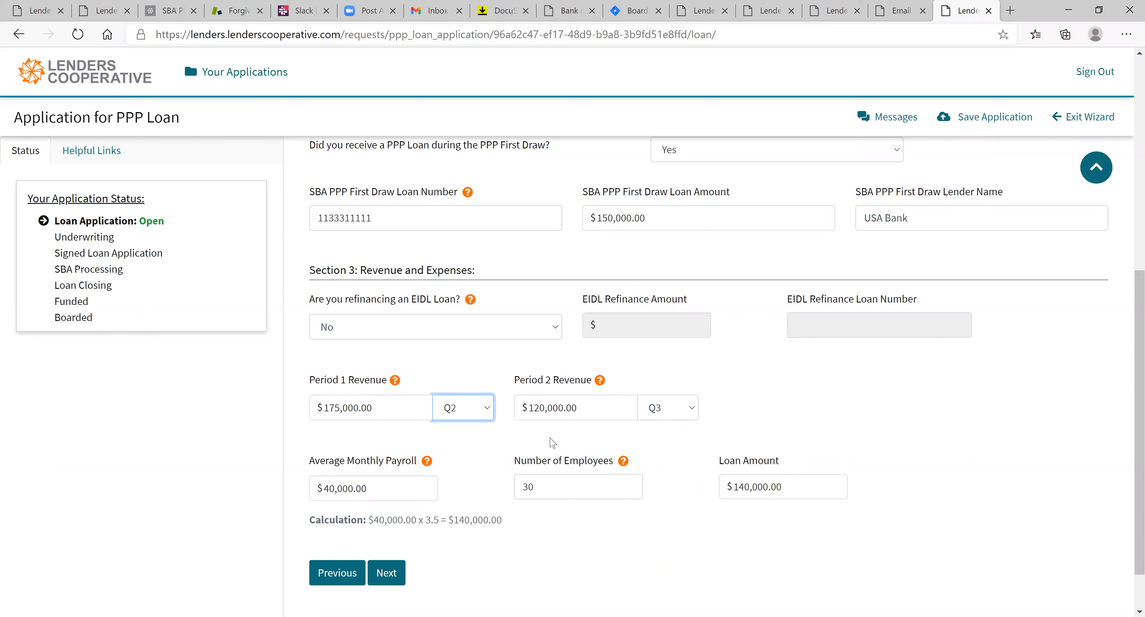
pyautogui.click(692, 410)
pyautogui.click(677, 477)
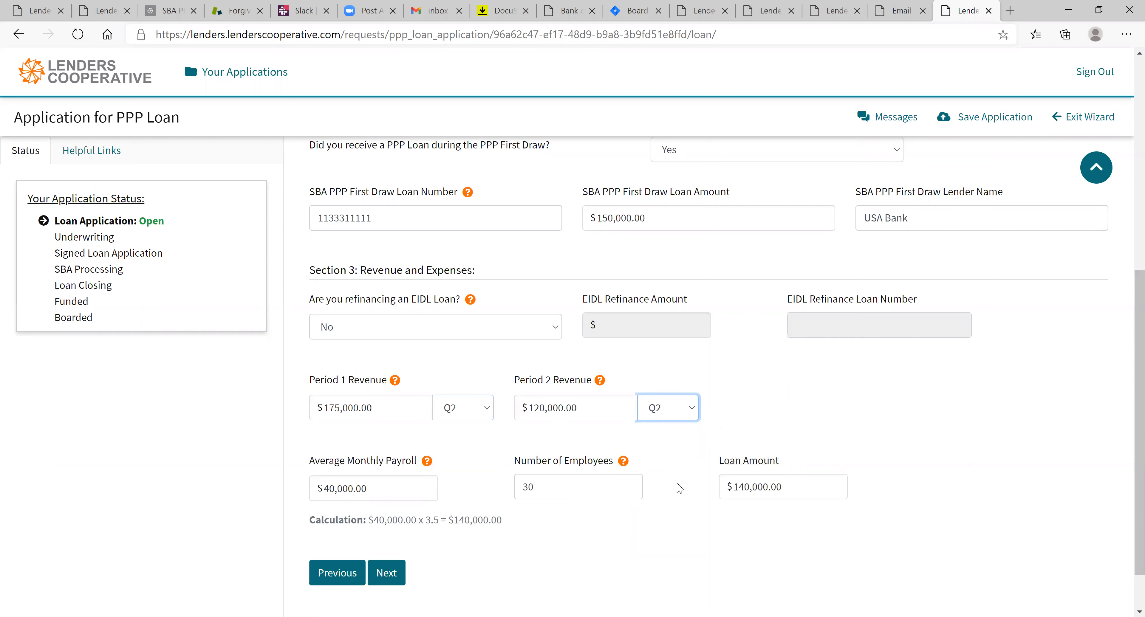
# Step: Change the answer about receiving a PPP loan during the First Draw to No
pyautogui.moveTo(427, 464)
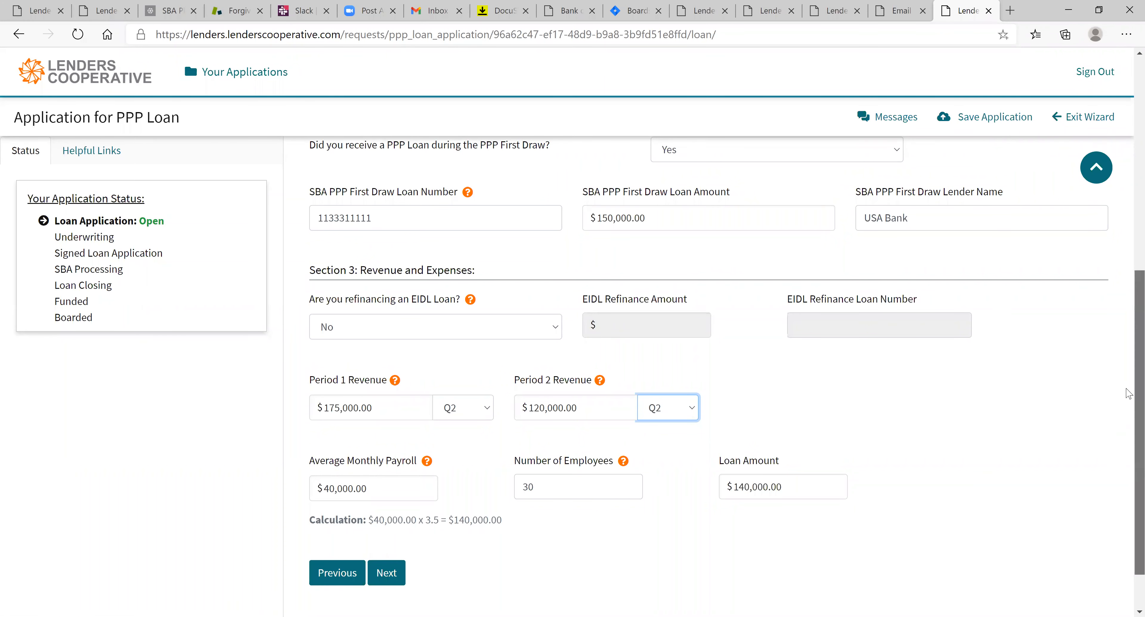
pyautogui.scroll(1, 1128, 370)
pyautogui.scroll(2, 1127, 366)
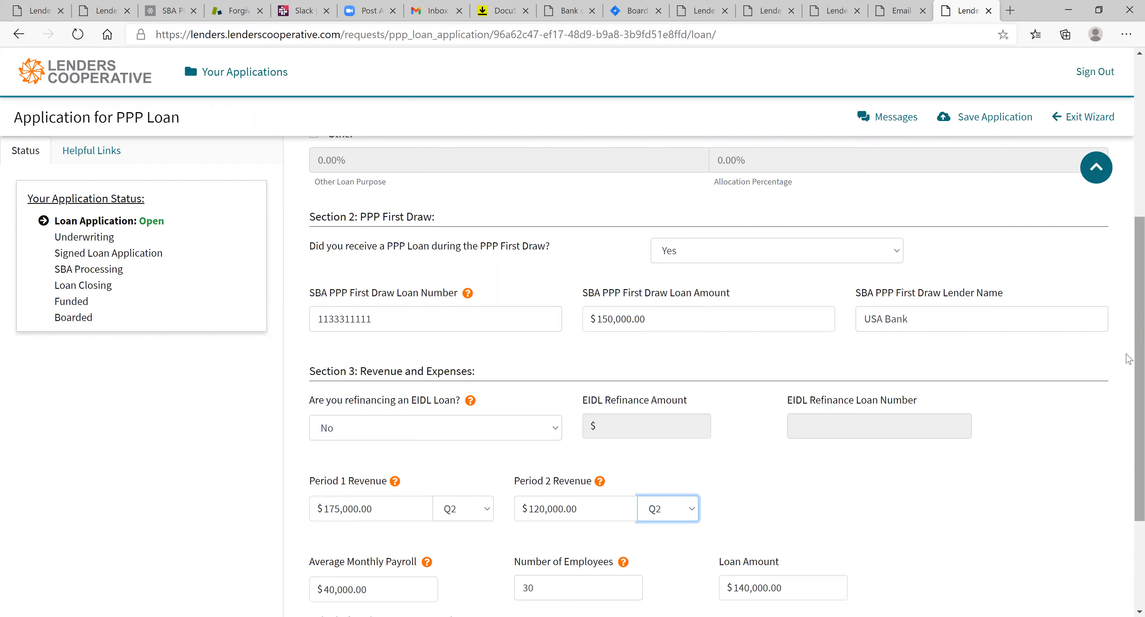
pyautogui.click(900, 252)
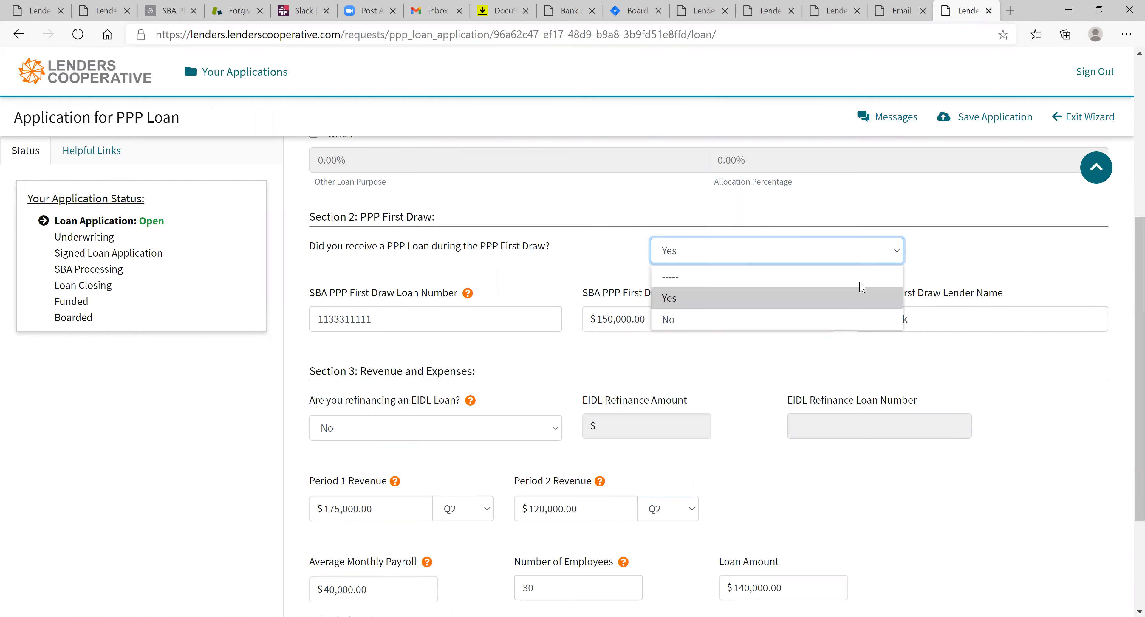
pyautogui.click(842, 324)
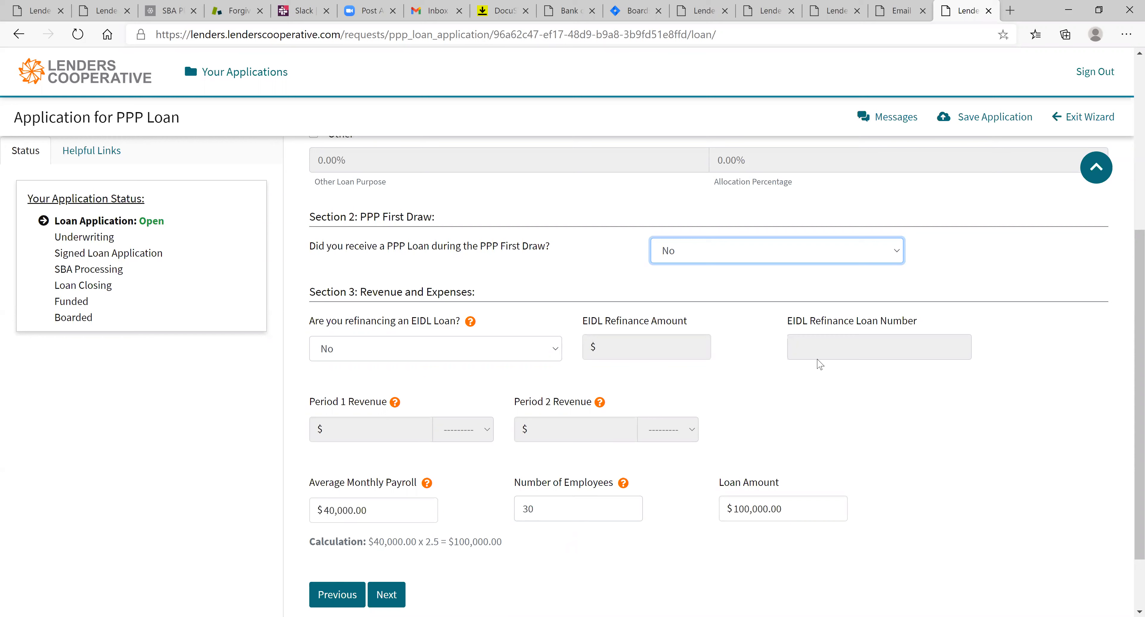
# Step: Answer Yes to receiving a PPP loan during the First Draw and enter USA Bank as the First Draw lender name
pyautogui.click(893, 251)
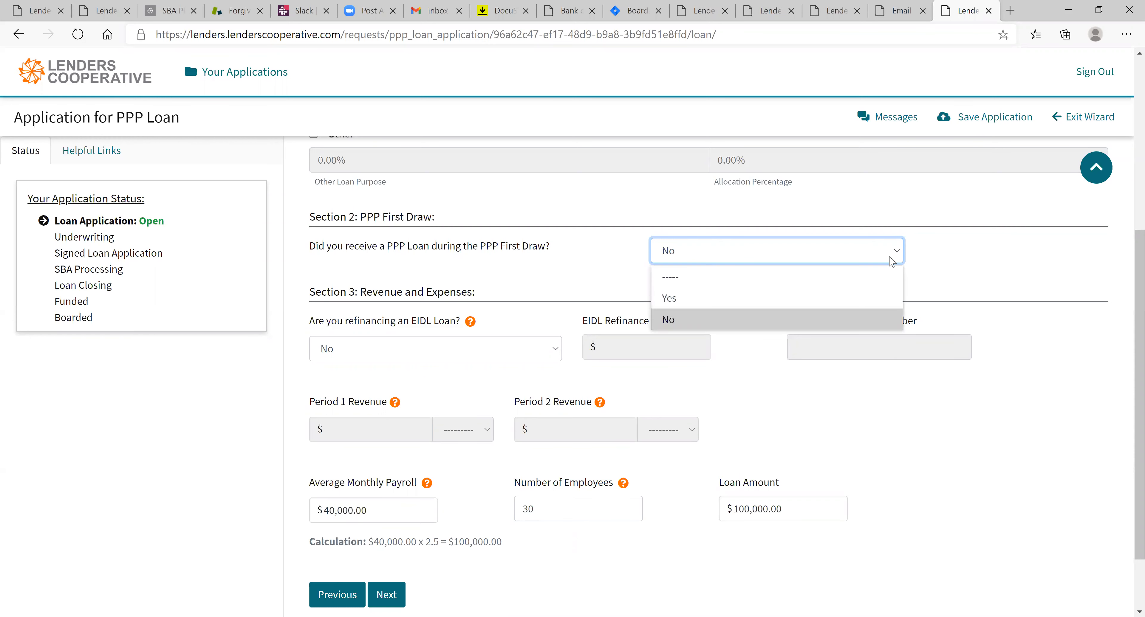
pyautogui.click(857, 302)
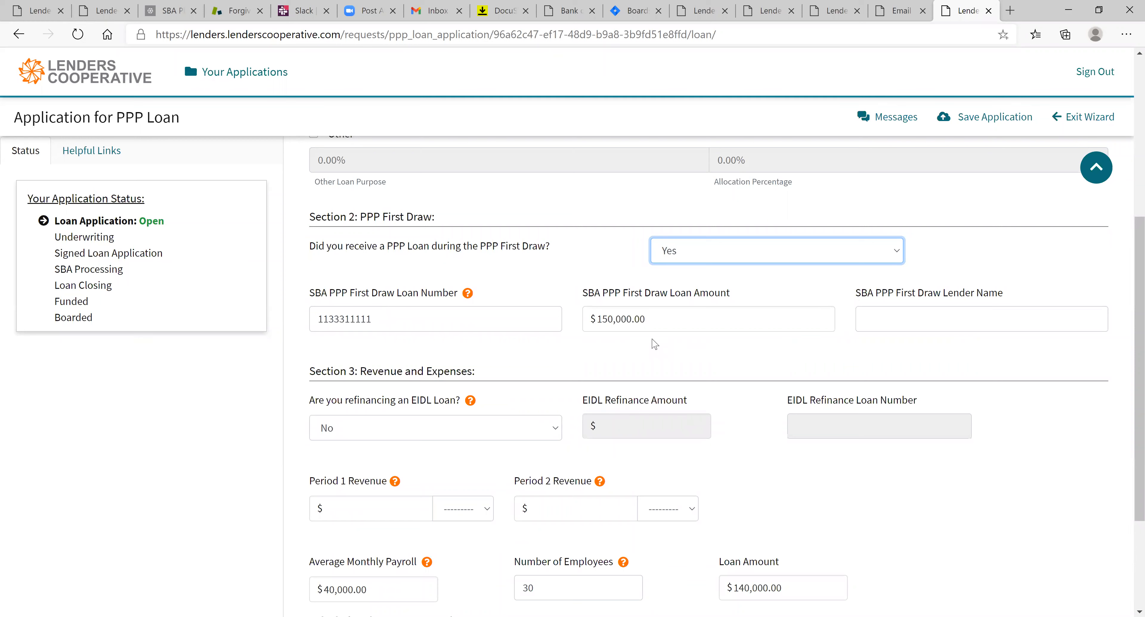
pyautogui.click(864, 321)
pyautogui.write('USA Bank')
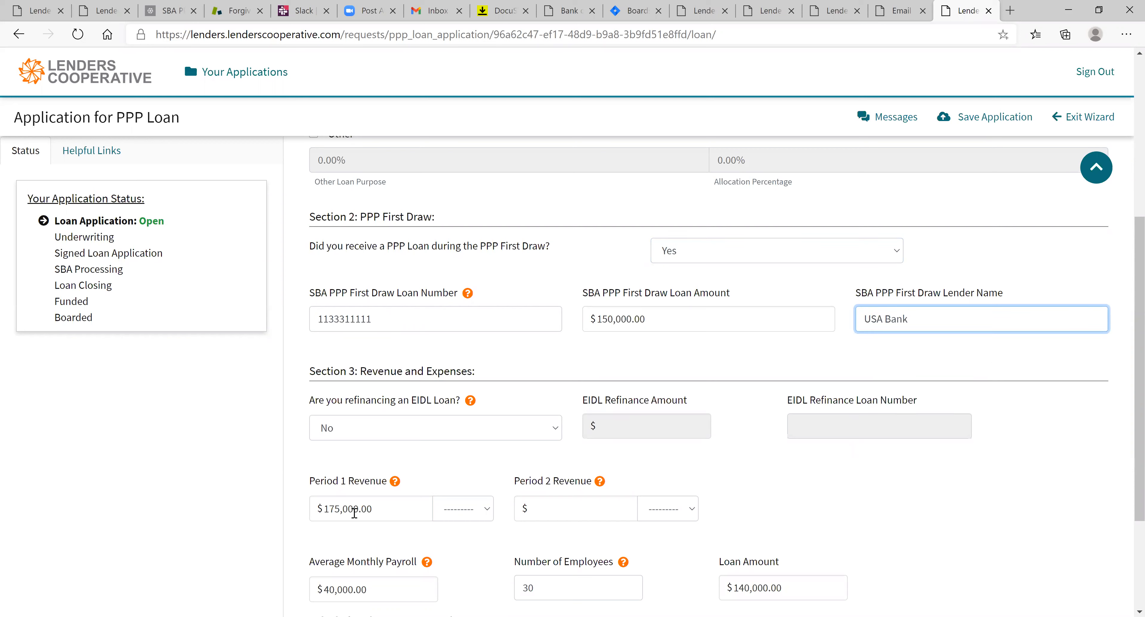
# Step: Enter Period 1 Revenue of $175,000.00 and Period 2 Revenue of $120,000.00, both for Q2, and continue to Eligibility
pyautogui.click(366, 520)
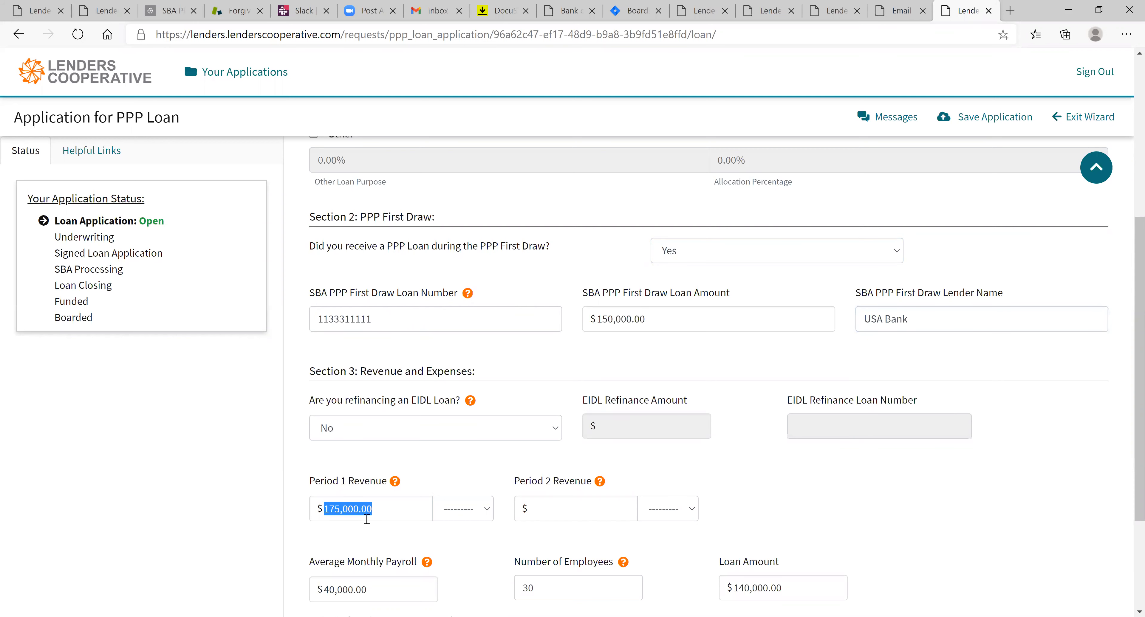
pyautogui.click(488, 509)
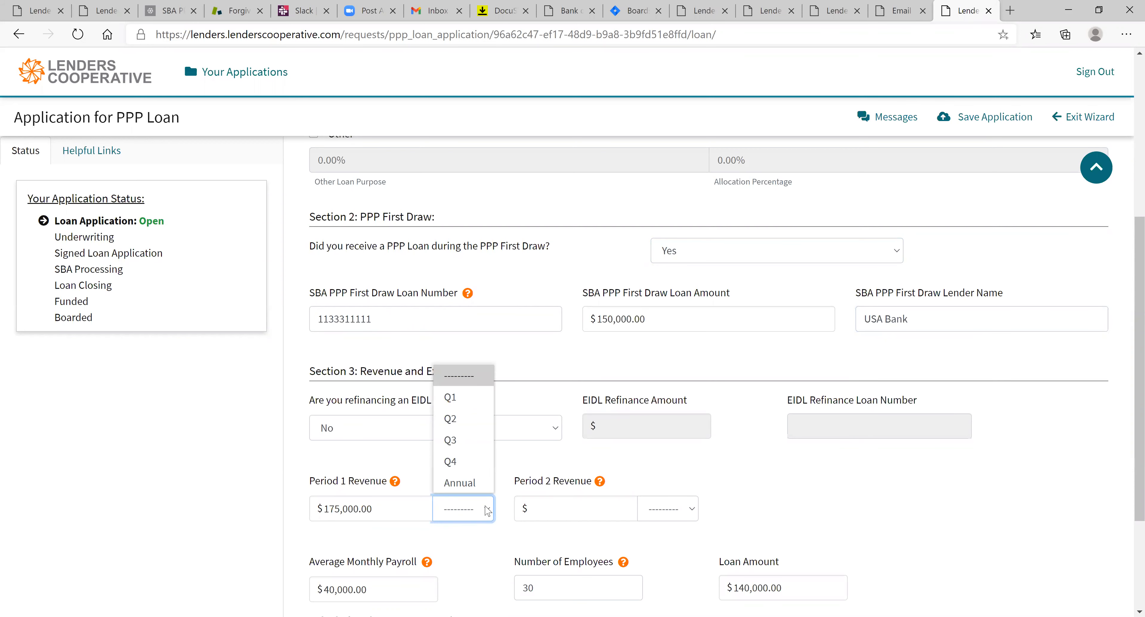
pyautogui.click(462, 423)
pyautogui.click(695, 514)
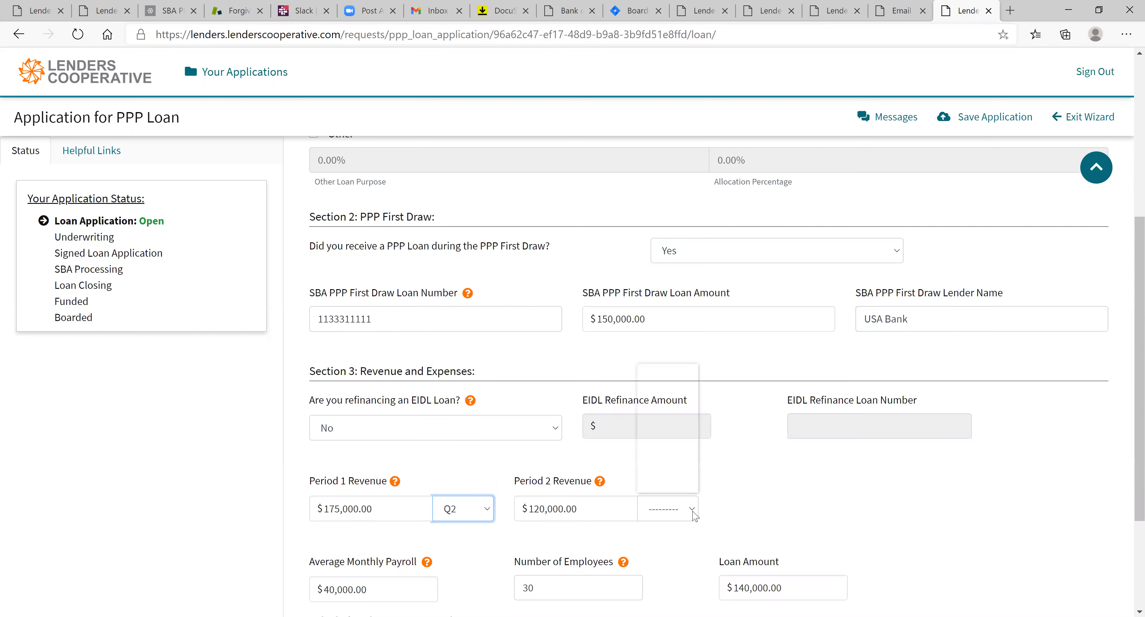
pyautogui.click(676, 425)
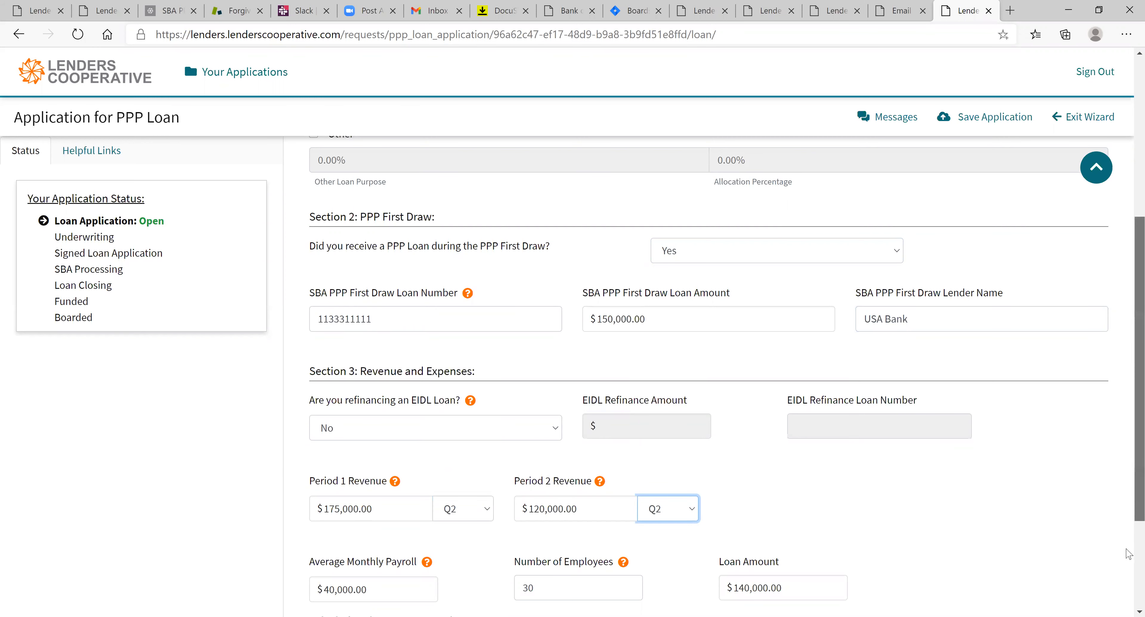
pyautogui.scroll(-2, 1129, 554)
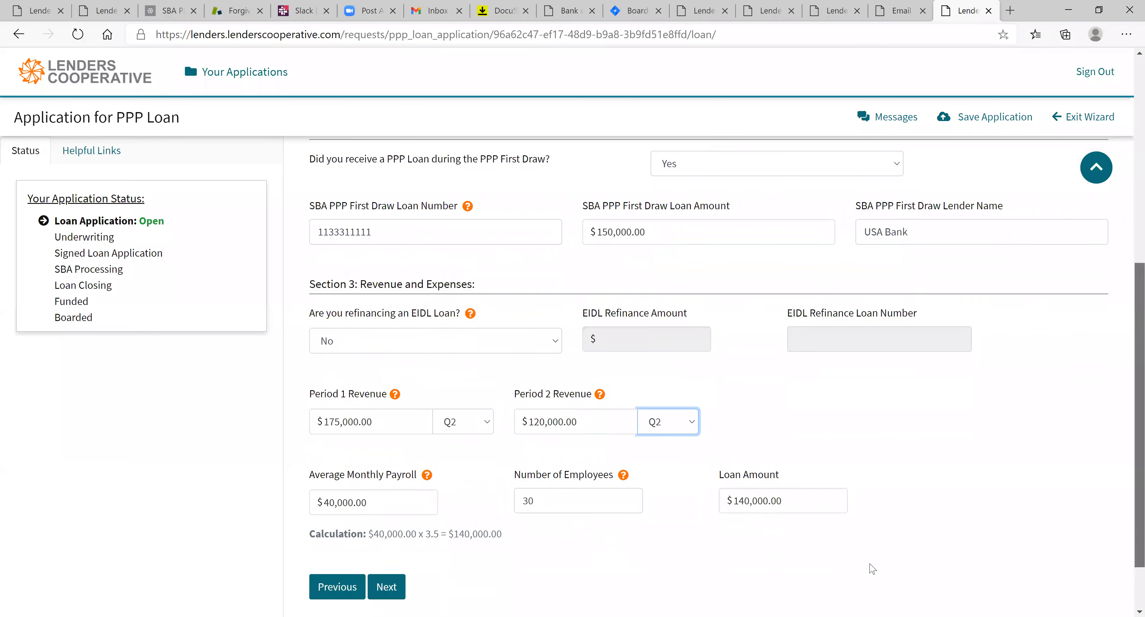
pyautogui.click(386, 582)
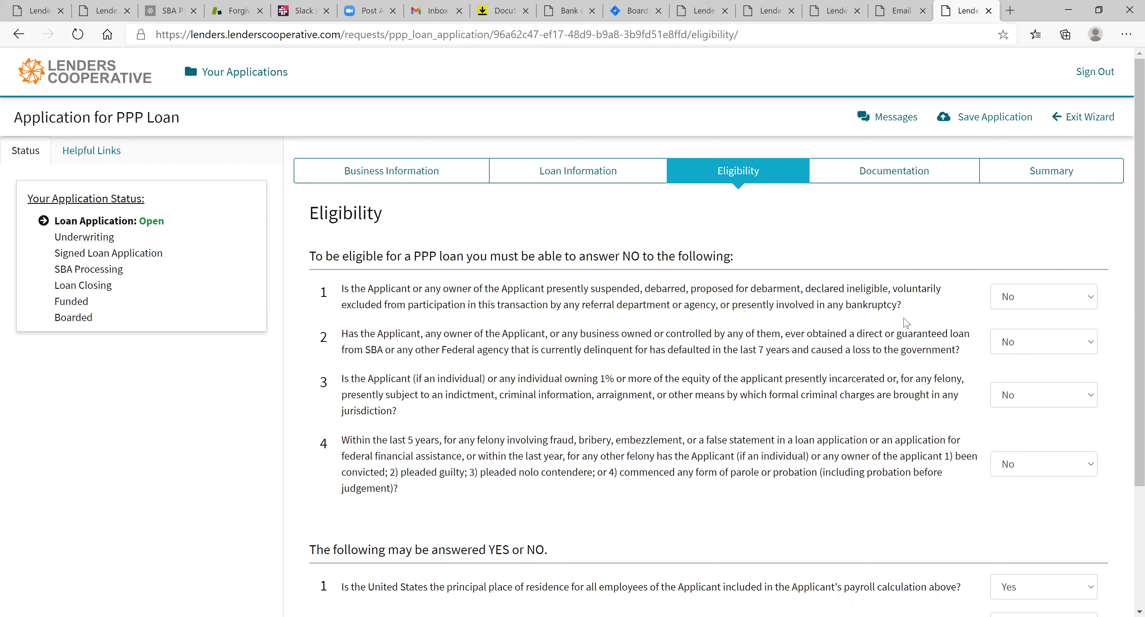
# Step: Answer No to the suspension, debarment and bankruptcy question, and Yes to the United States being all employees' principal place of residence
pyautogui.click(1028, 305)
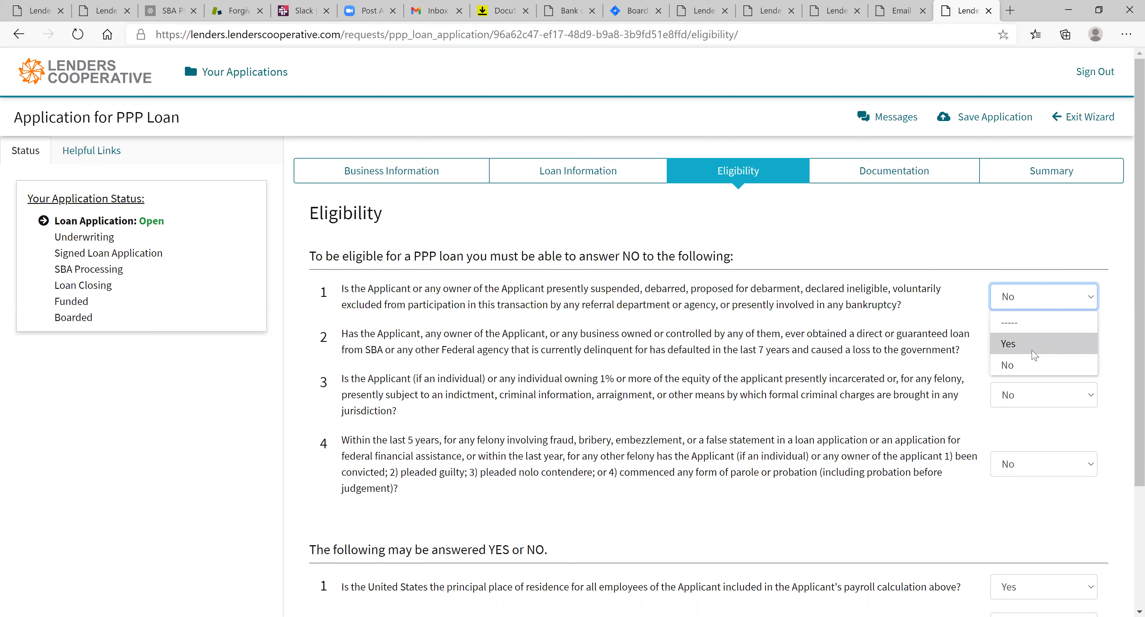
pyautogui.click(1031, 365)
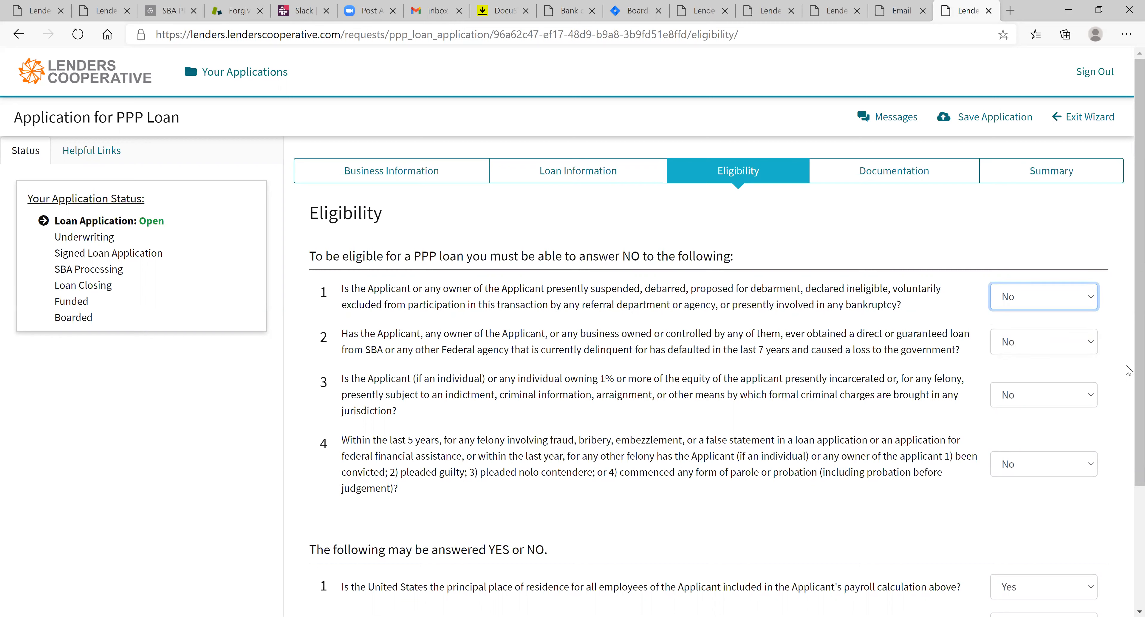
pyautogui.scroll(-1, 1130, 409)
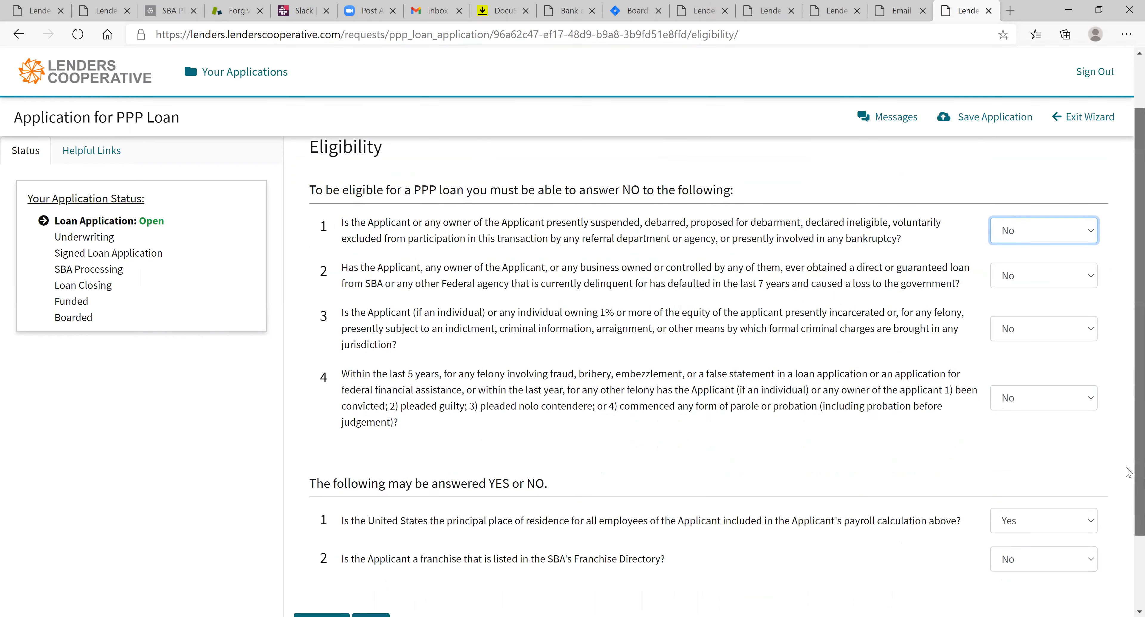
pyautogui.scroll(-1, 1109, 450)
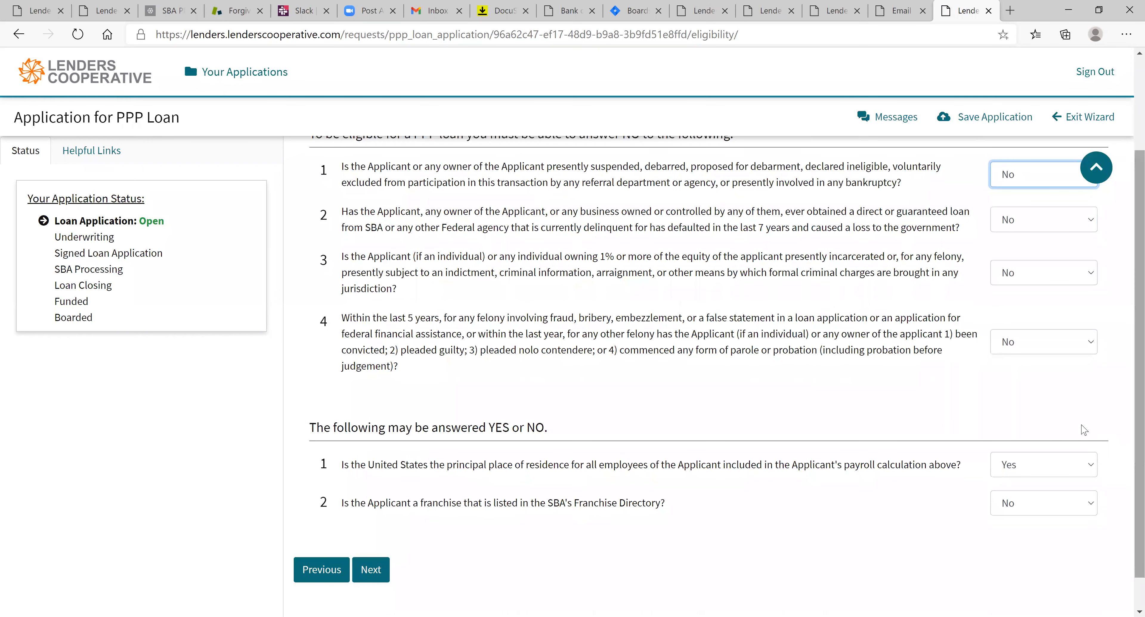
pyautogui.click(1048, 470)
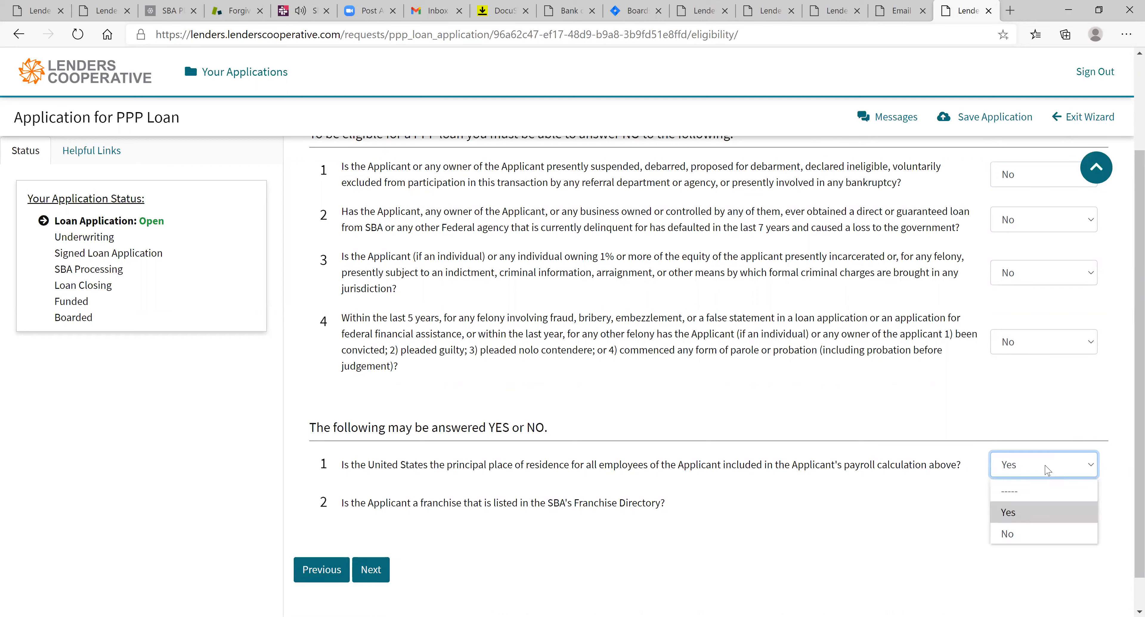
pyautogui.click(1039, 516)
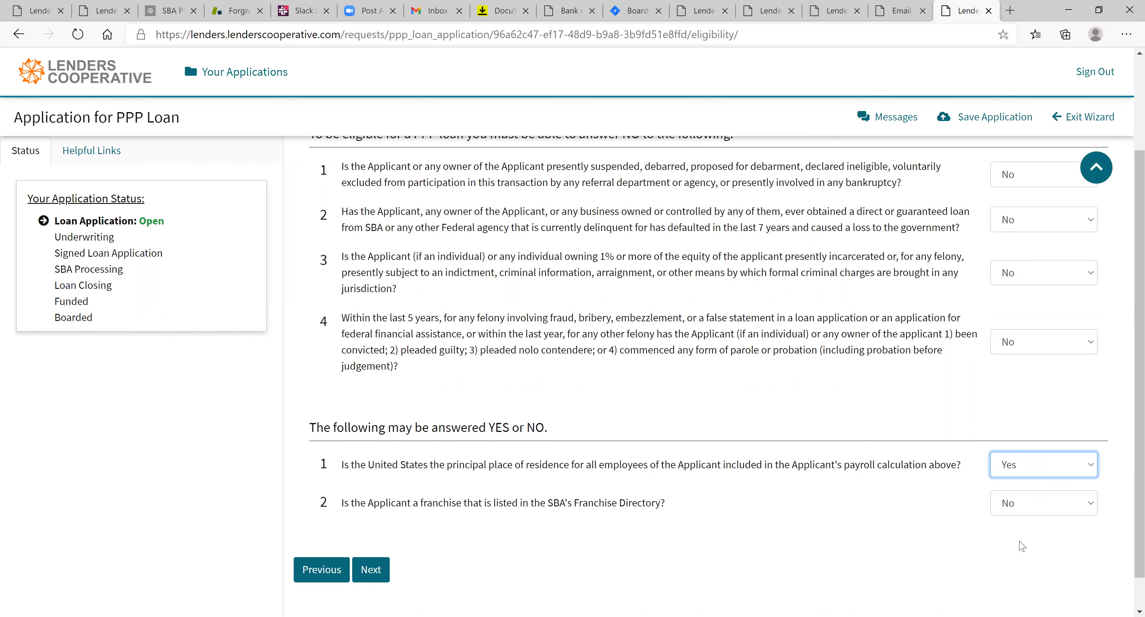
# Step: Answer Yes to being a franchise in the SBA's Franchise Directory, search for "jersey" and select Jersey Mike's
pyautogui.click(1026, 503)
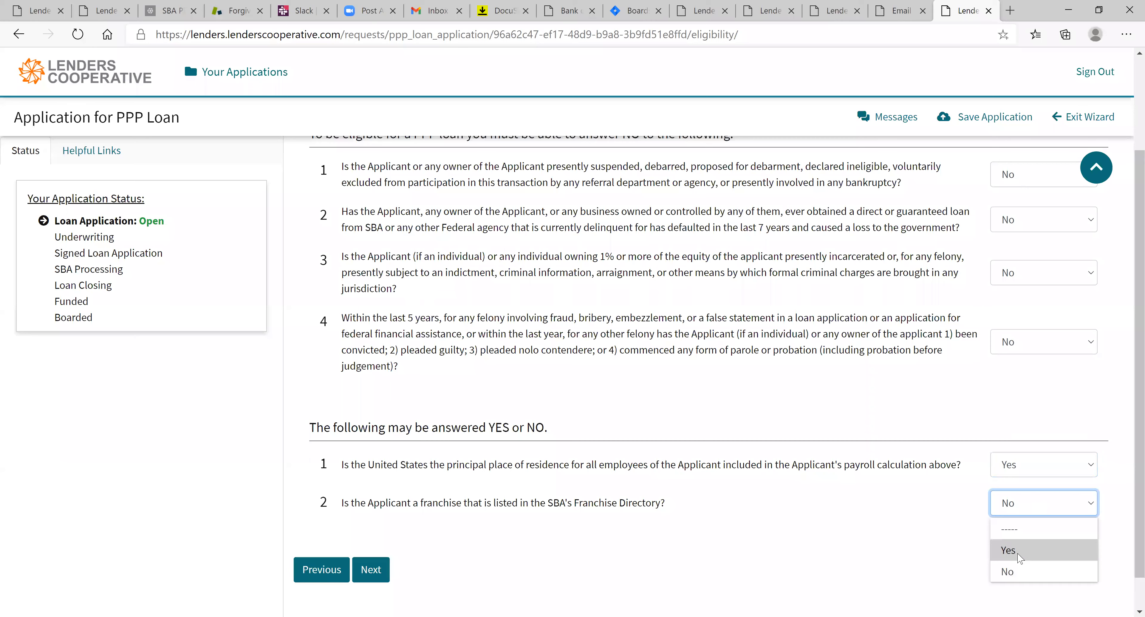
pyautogui.click(1018, 555)
pyautogui.click(437, 541)
pyautogui.write('jersey')
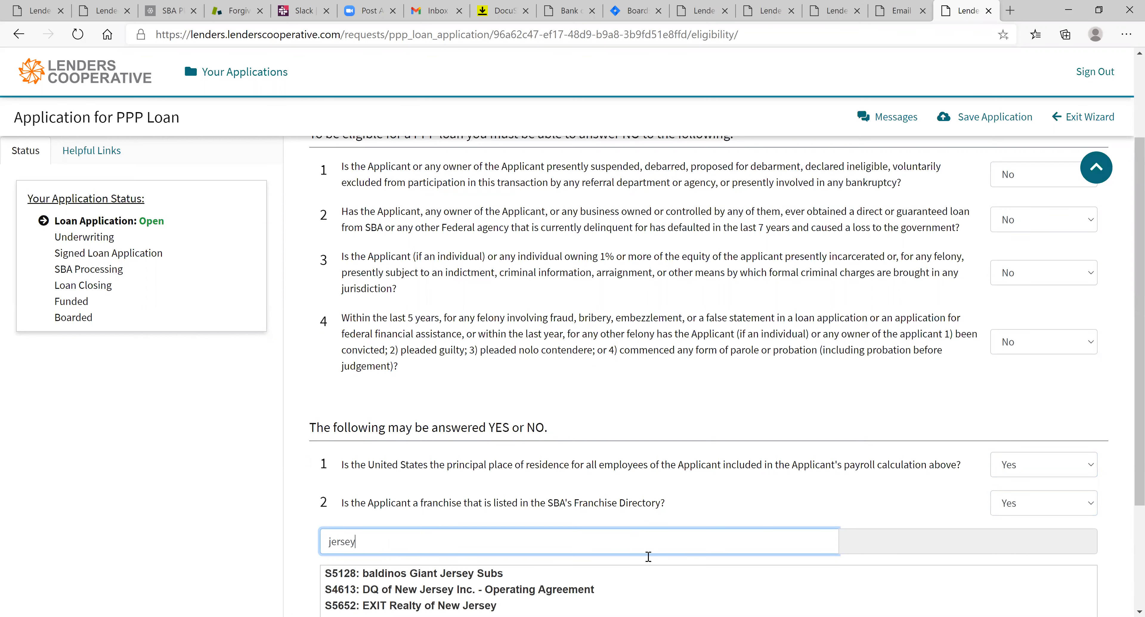
pyautogui.moveTo(1127, 505); pyautogui.dragTo(947, 516)
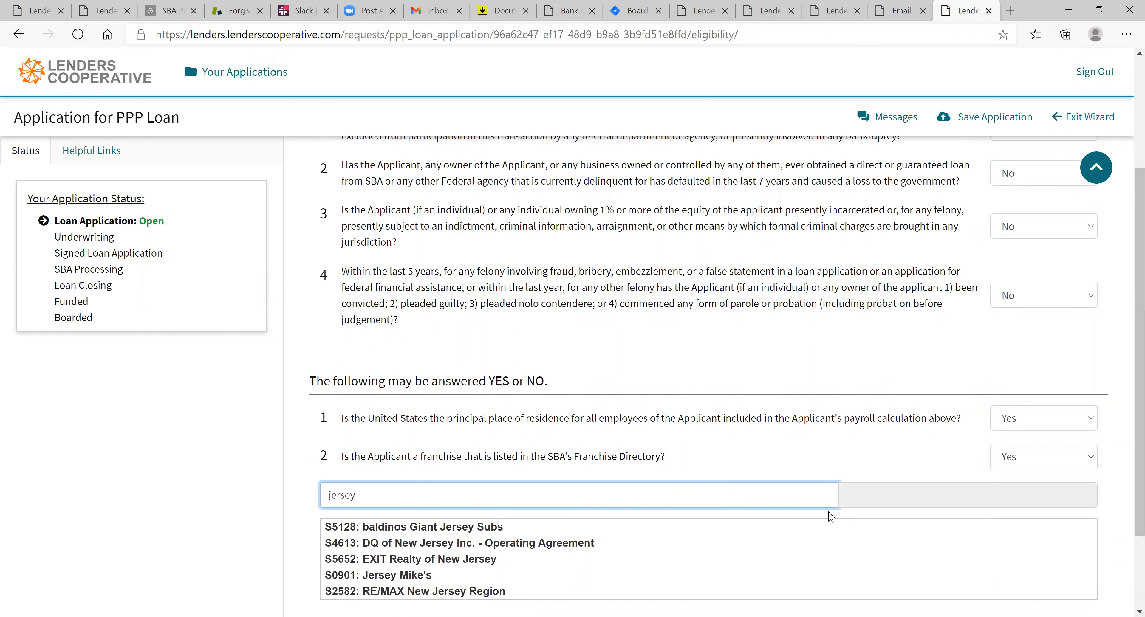
pyautogui.click(405, 577)
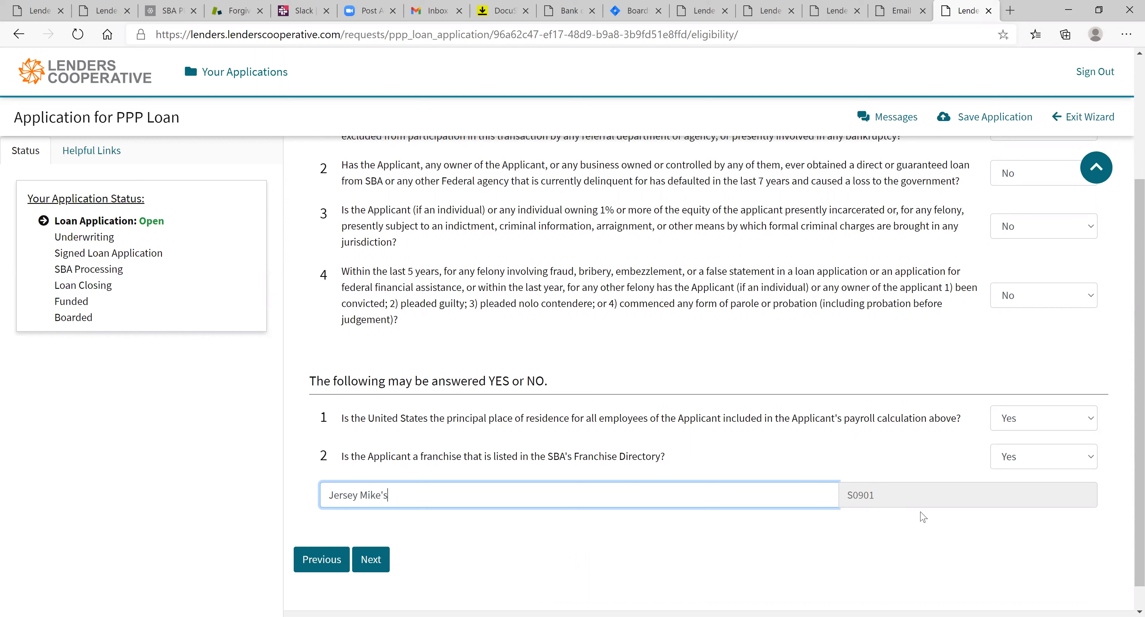
# Step: Change the SBA Franchise Directory answer to No and continue to the Documentation section
pyautogui.click(1067, 466)
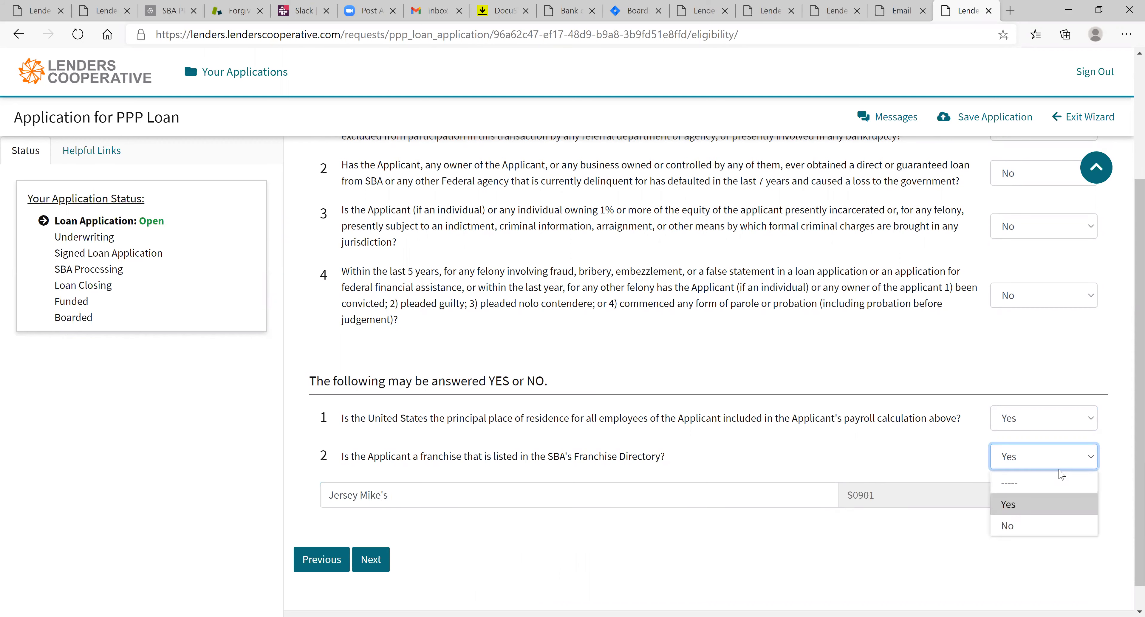
pyautogui.click(1056, 521)
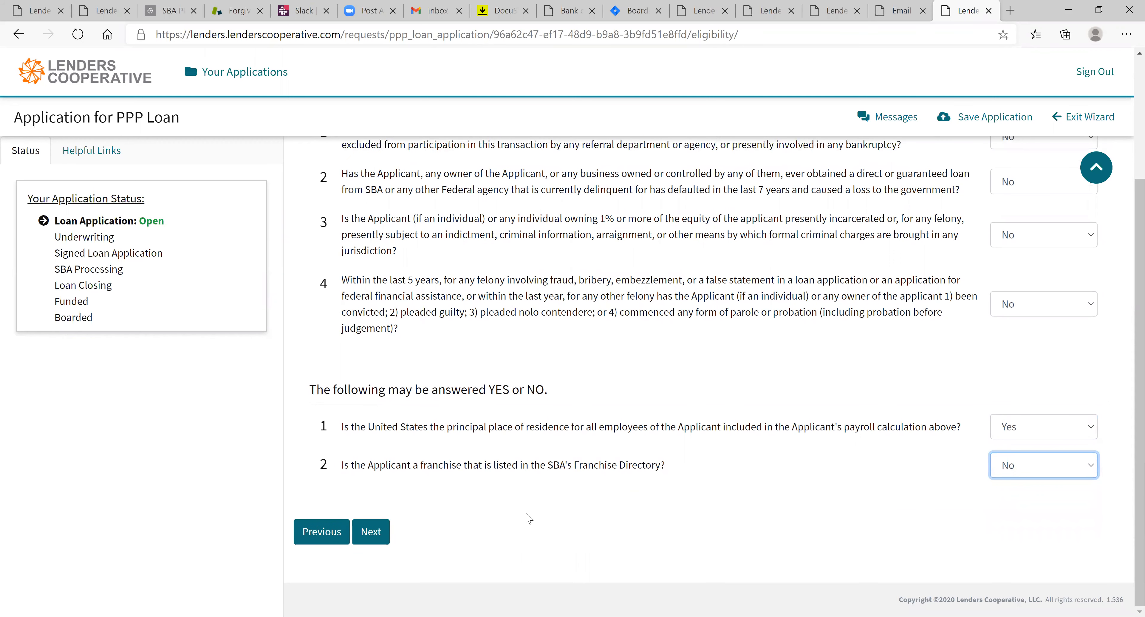
pyautogui.click(372, 534)
pyautogui.click(372, 534)
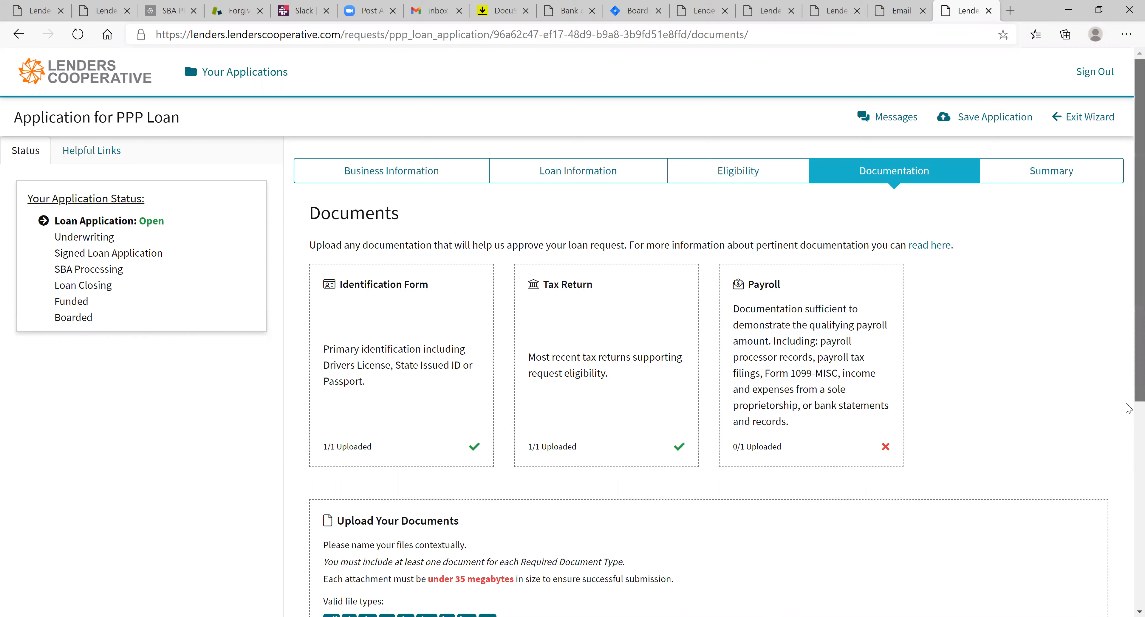
# Step: Start a new document entry with type Revenue and the document name "revenue"
pyautogui.scroll(-1, 1129, 491)
pyautogui.scroll(-5, 1130, 534)
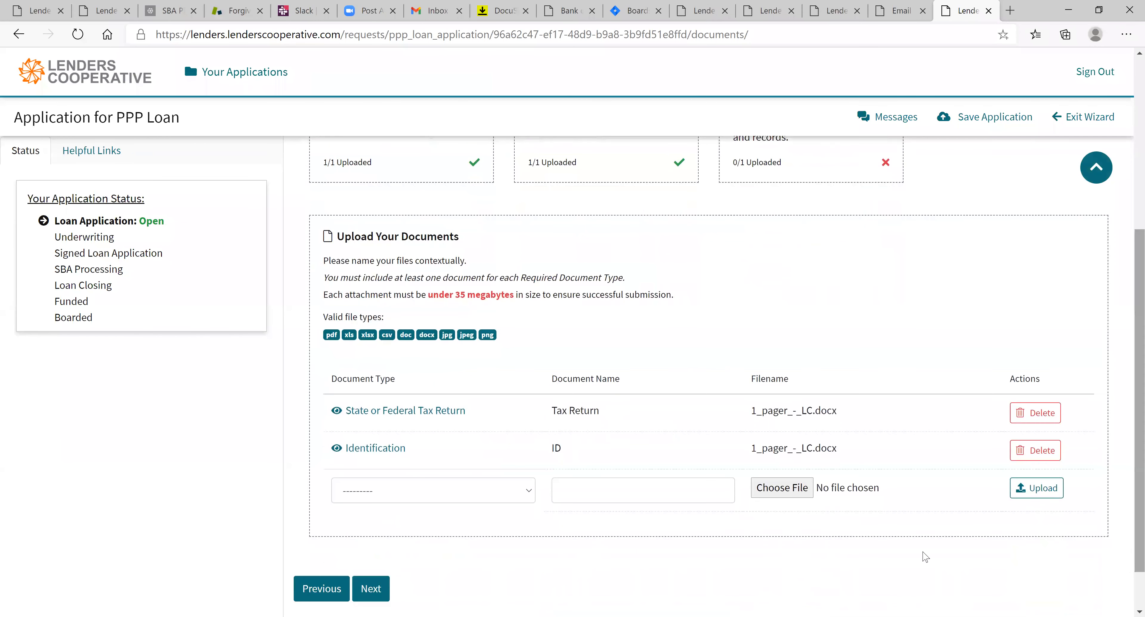
pyautogui.click(531, 494)
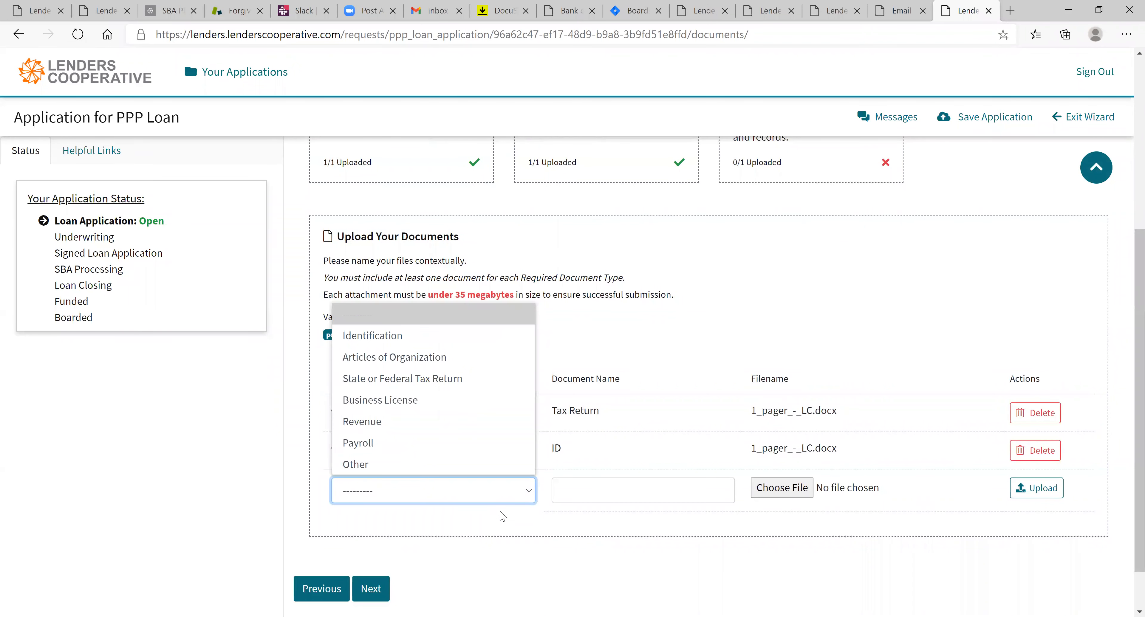
pyautogui.click(451, 422)
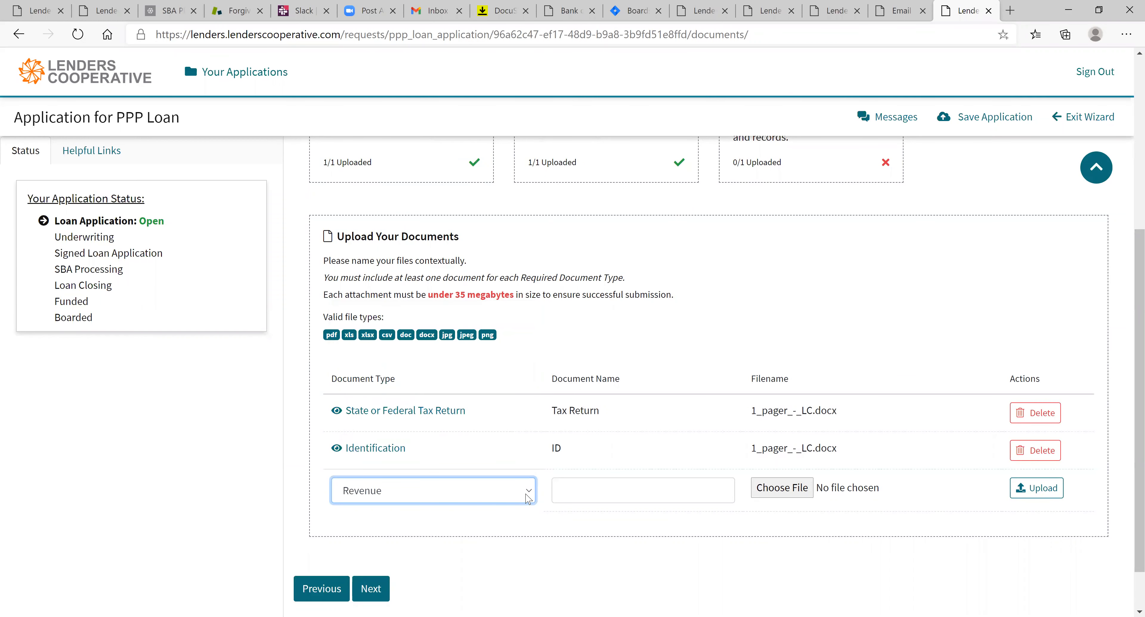
pyautogui.click(563, 485)
pyautogui.write('revnue')
pyautogui.press('BackSpace')
pyautogui.press('BackSpace')
pyautogui.press('BackSpace')
pyautogui.write('ev')
pyautogui.press('BackSpace')
pyautogui.write('nue')
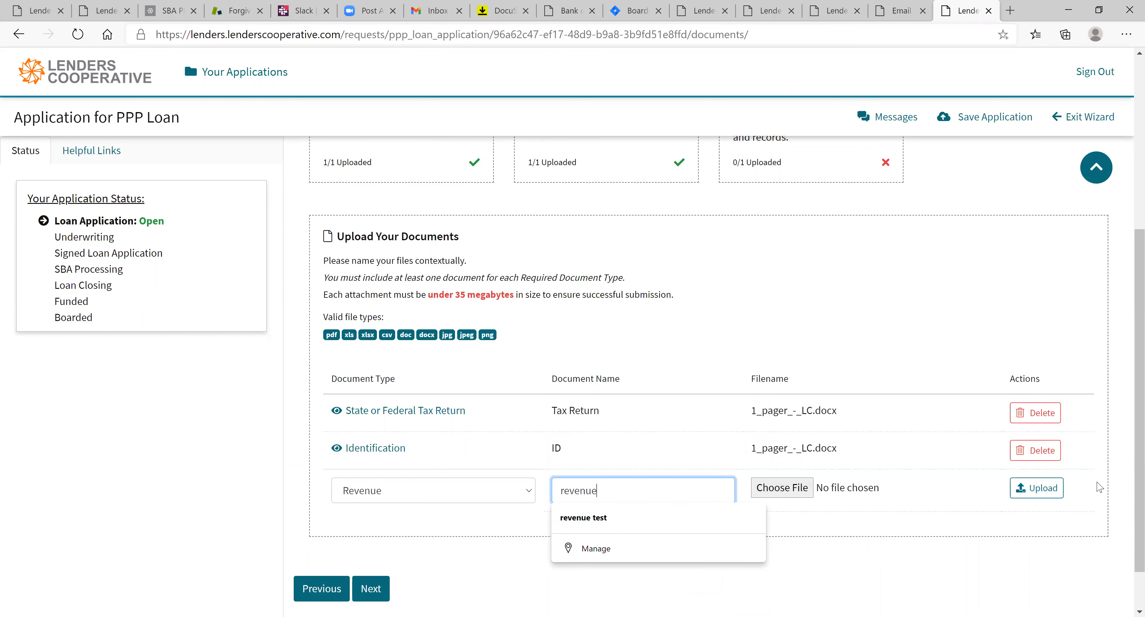
# Step: Check the application Summary for missing items and follow the Payroll document item back to Documentation
pyautogui.scroll(5, 1128, 457)
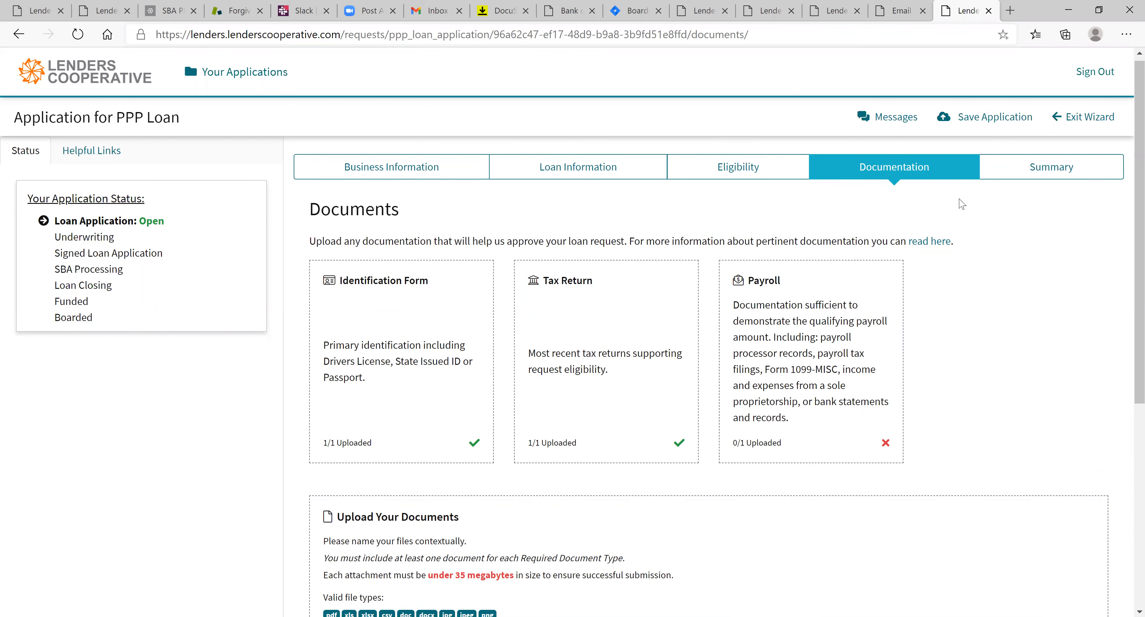
pyautogui.click(1030, 174)
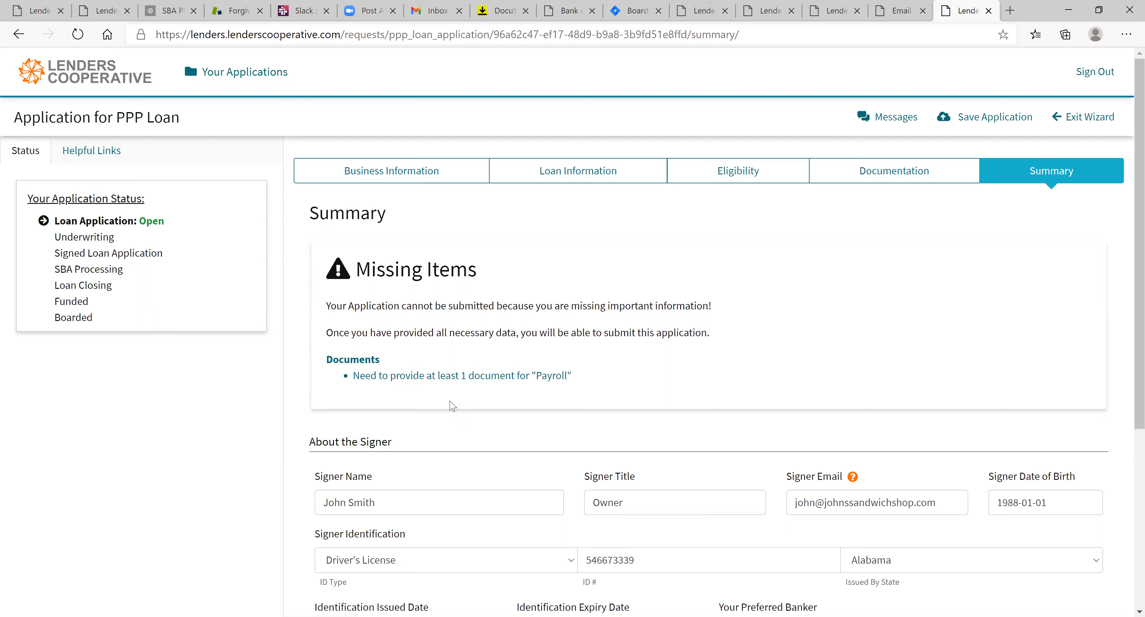
pyautogui.click(506, 393)
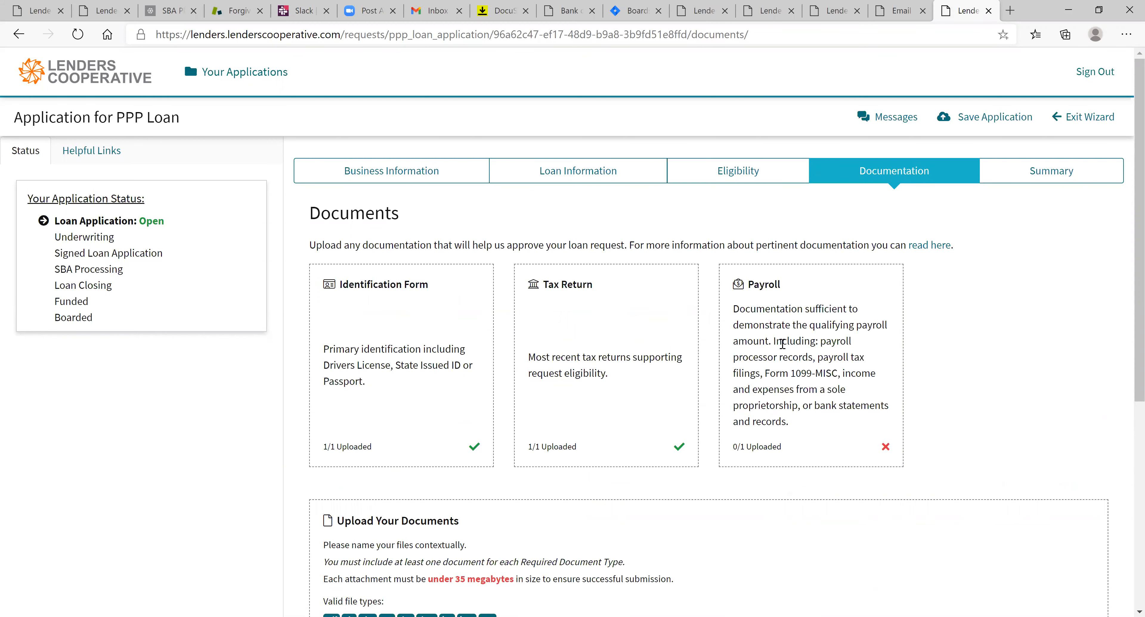
# Step: Set up a new document entry with type Payroll and the document name "payroll"
pyautogui.moveTo(1129, 375); pyautogui.dragTo(1129, 393)
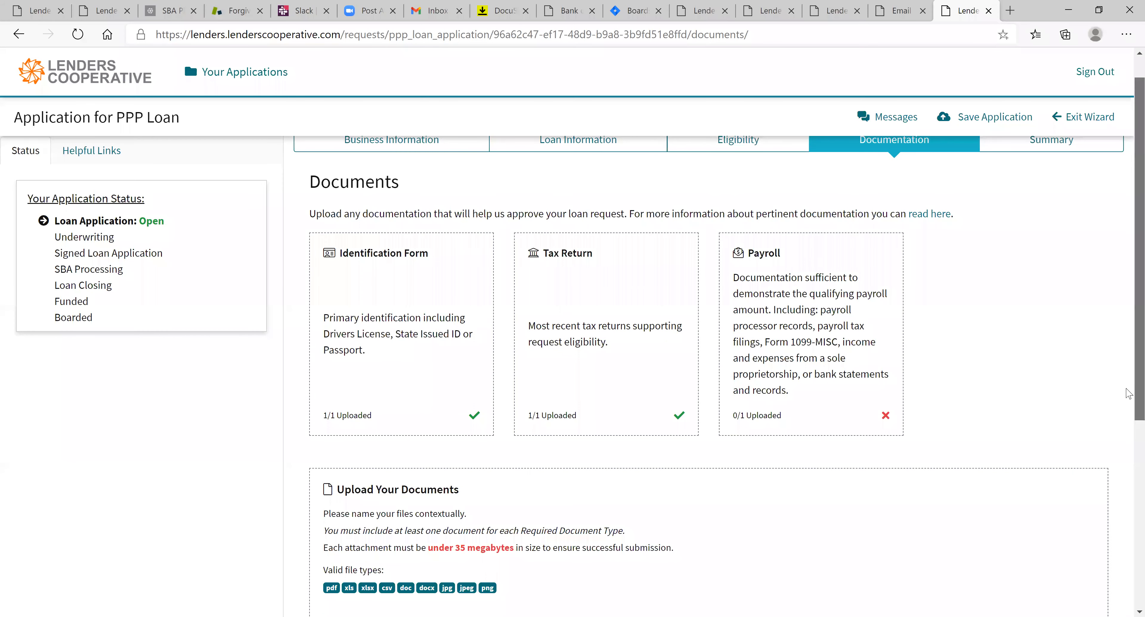
pyautogui.moveTo(1129, 395); pyautogui.dragTo(1129, 426)
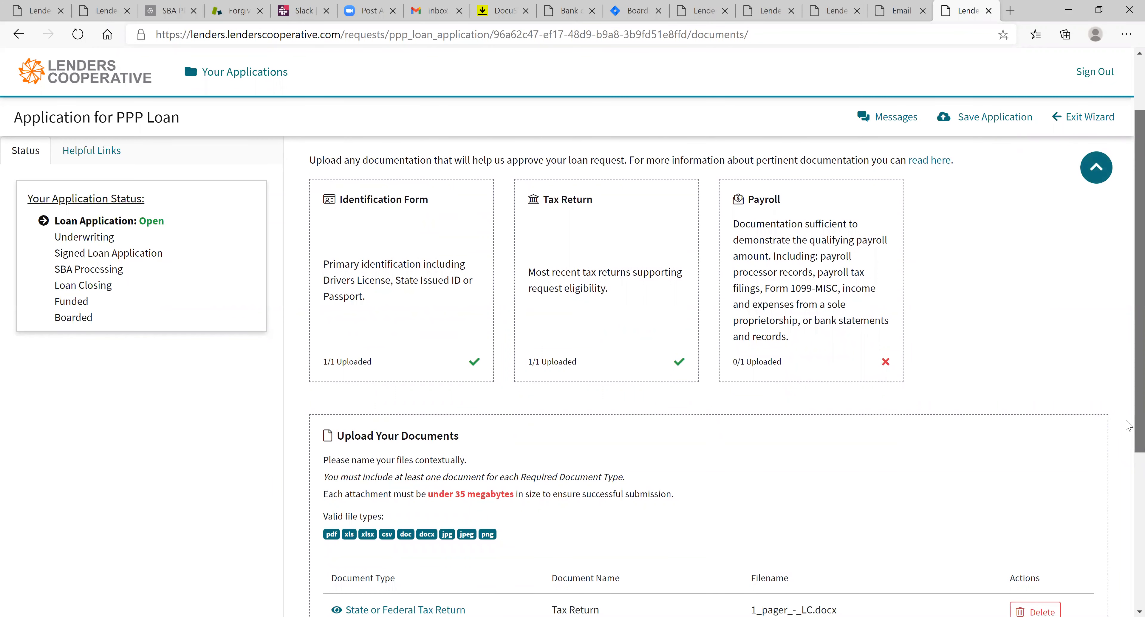
pyautogui.moveTo(1130, 426); pyautogui.dragTo(1129, 580)
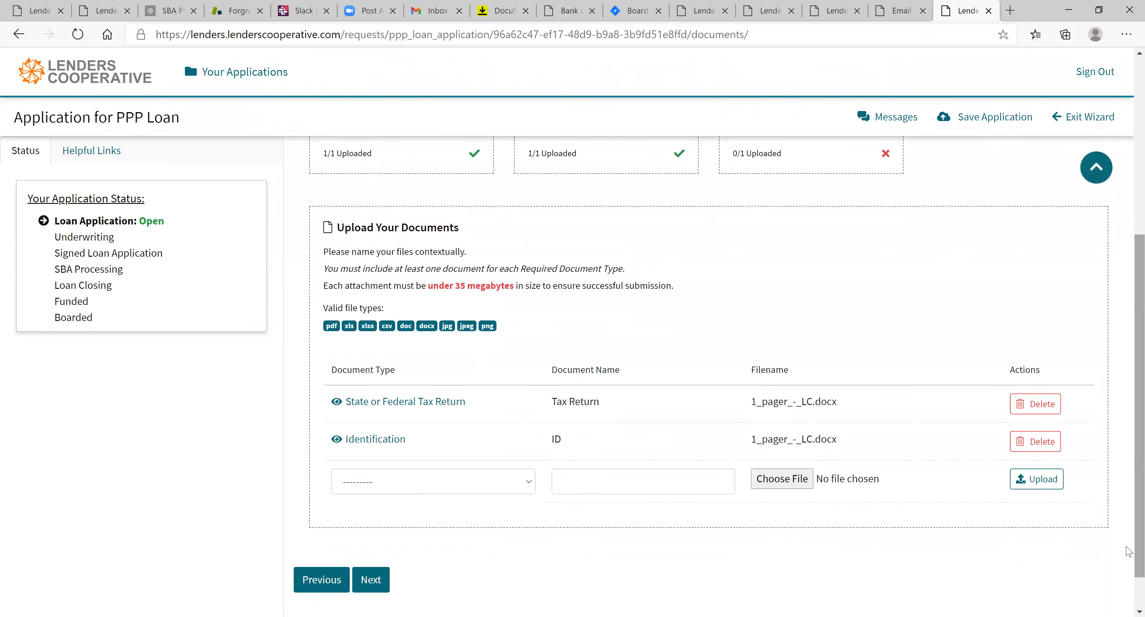
pyautogui.click(518, 481)
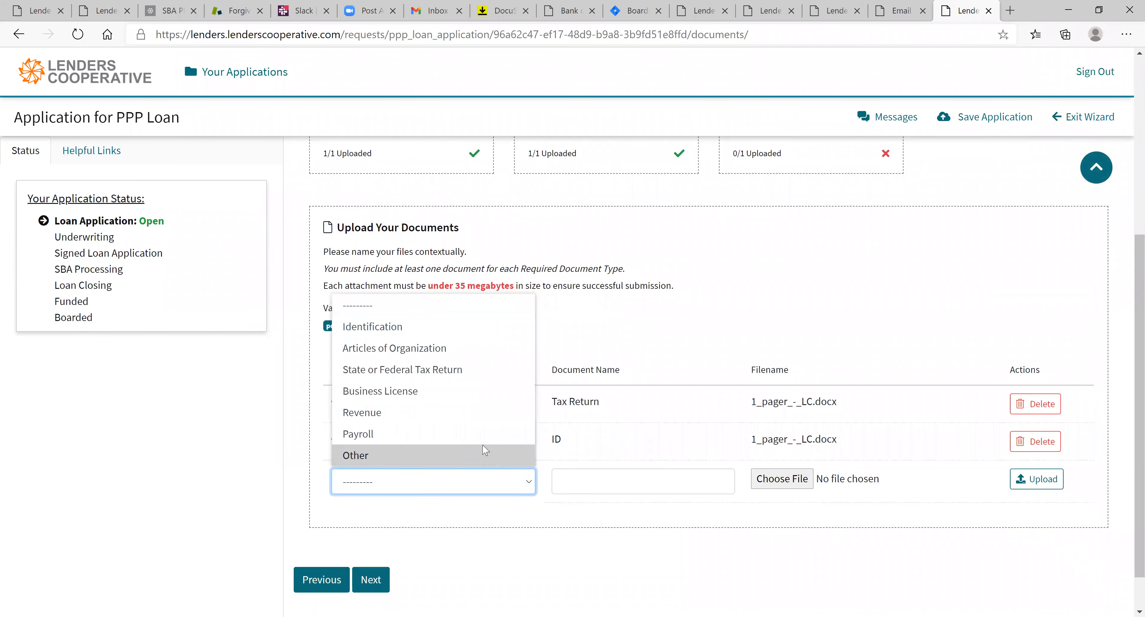
pyautogui.click(460, 432)
pyautogui.click(573, 485)
pyautogui.write('payroll')
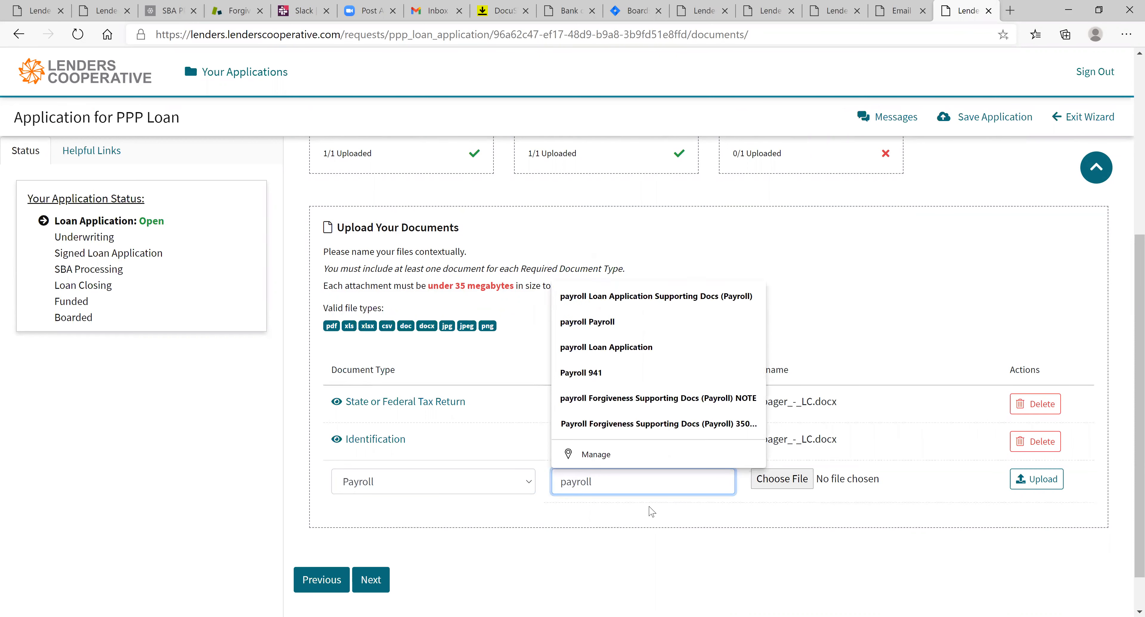
pyautogui.click(747, 526)
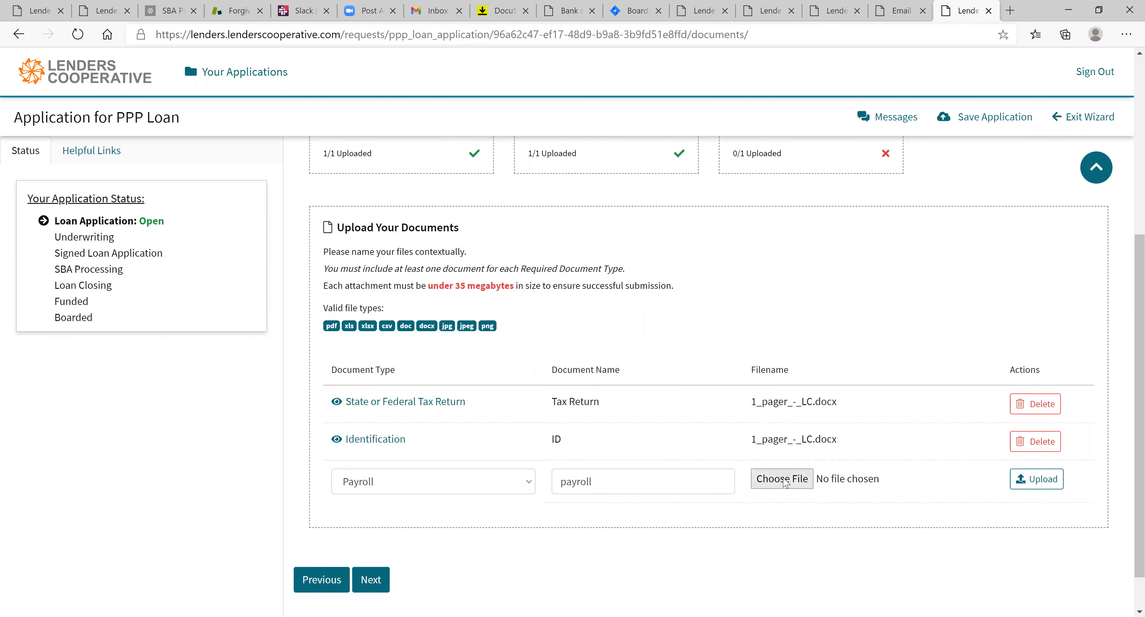
# Step: Attach the file "1 pager - LC" from the Documents folder to the payroll entry and upload it
pyautogui.click(783, 479)
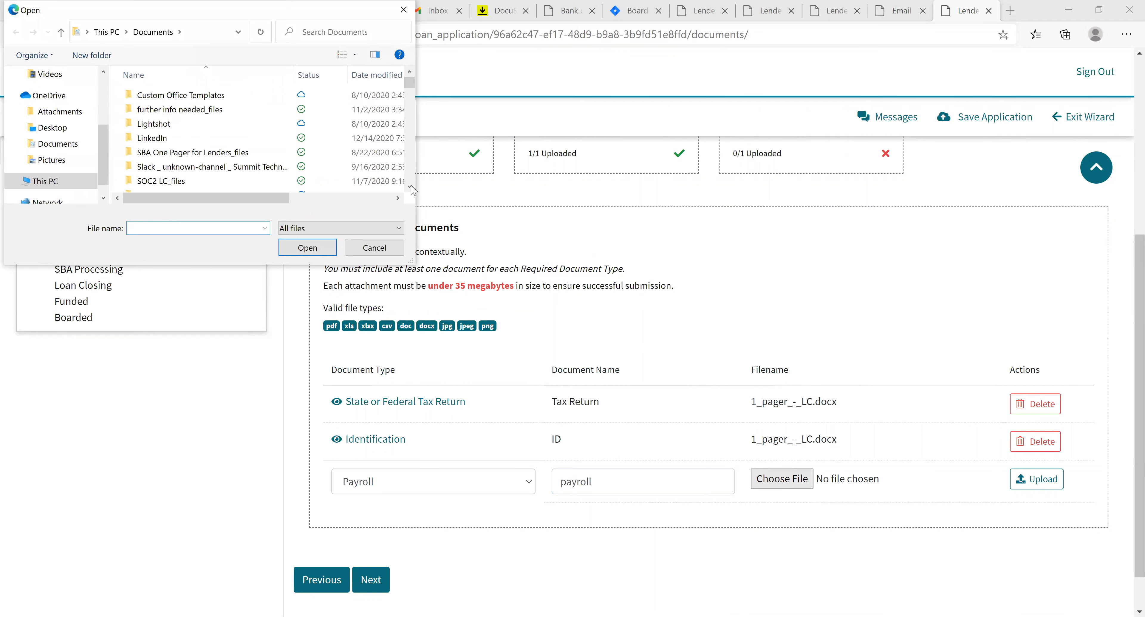
pyautogui.scroll(-1, 412, 190)
pyautogui.click(256, 173)
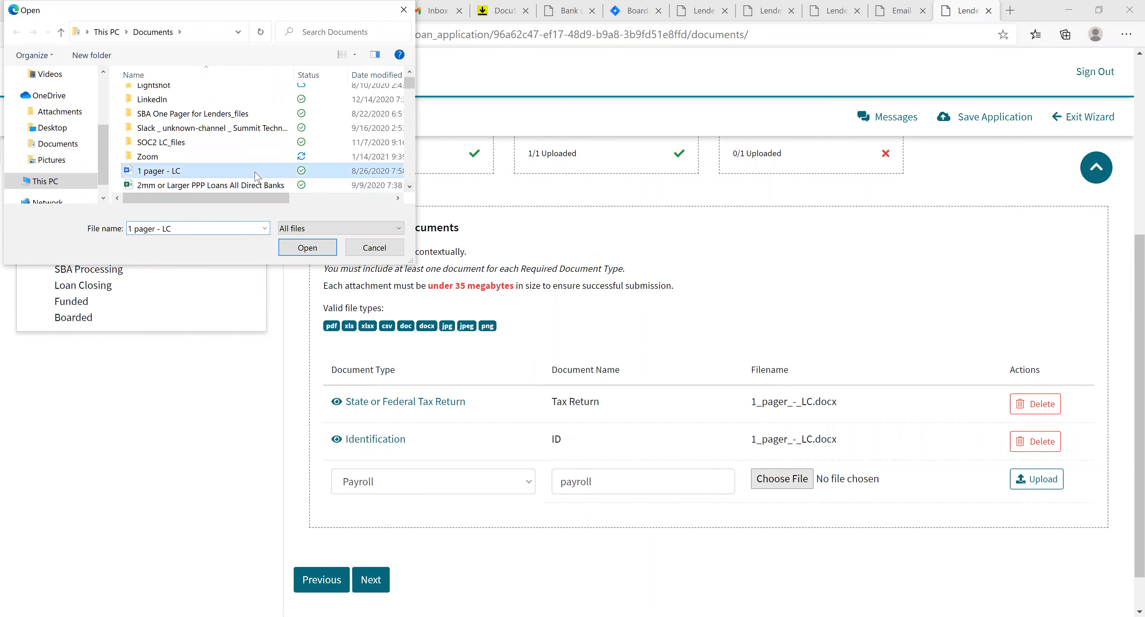
pyautogui.click(297, 251)
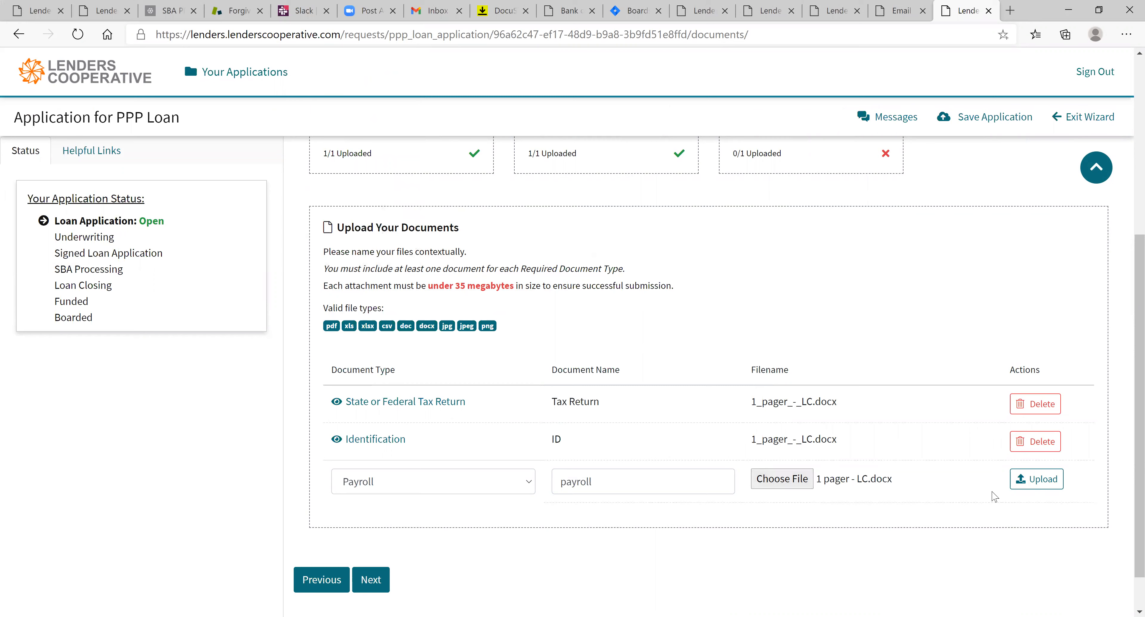
pyautogui.click(1025, 483)
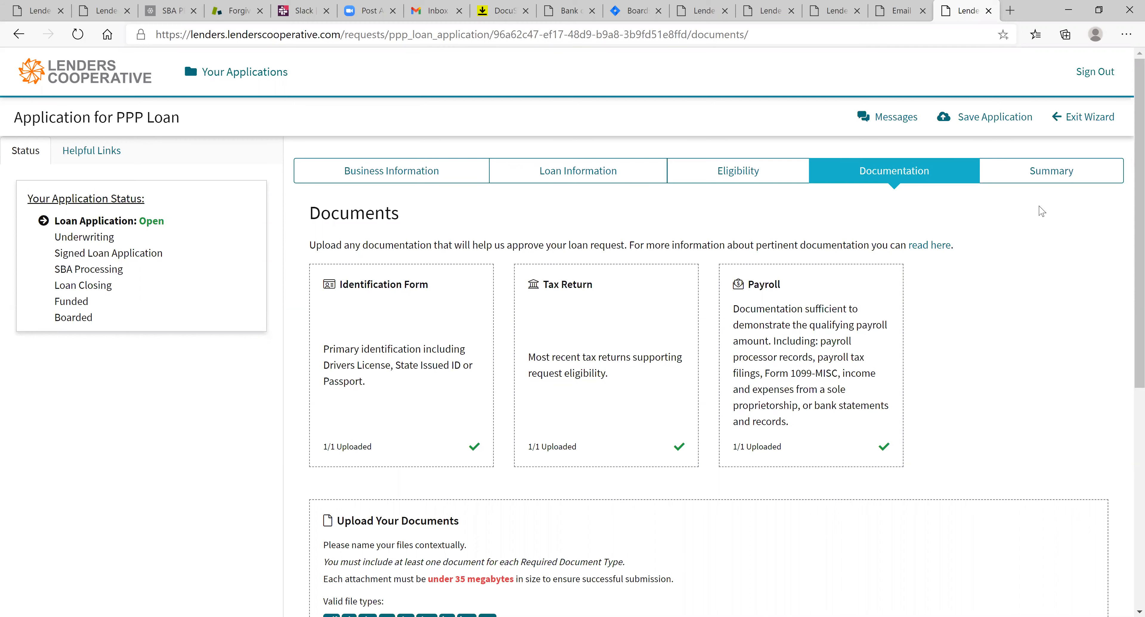
# Step: Open the application Summary and review the signer's name, title and date of birth fields
pyautogui.click(1040, 175)
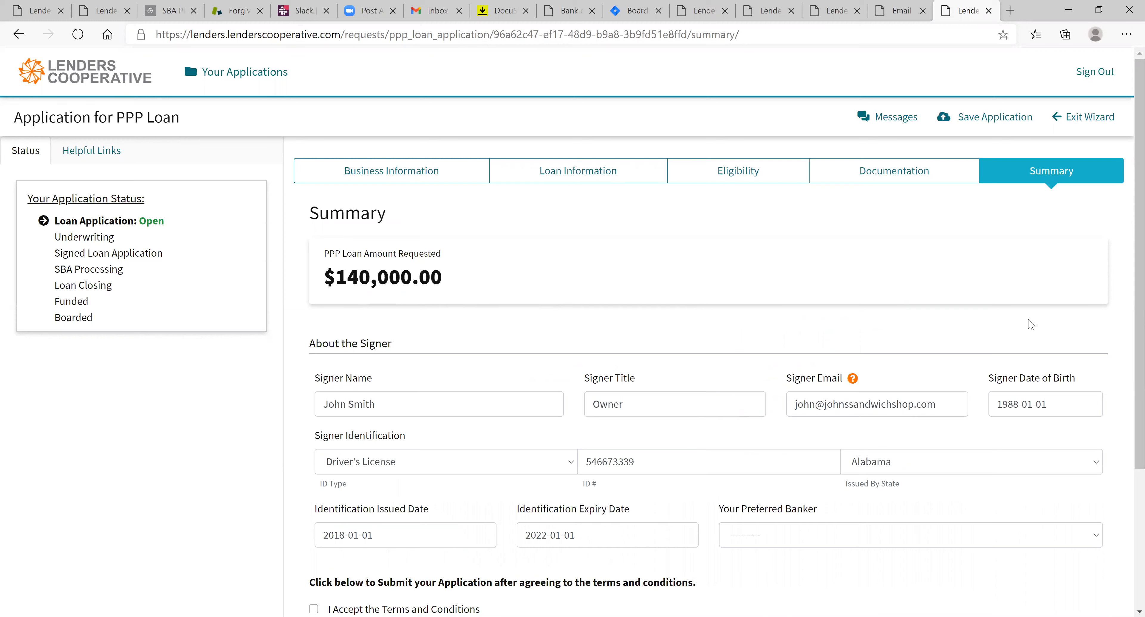
pyautogui.scroll(-2, 1129, 383)
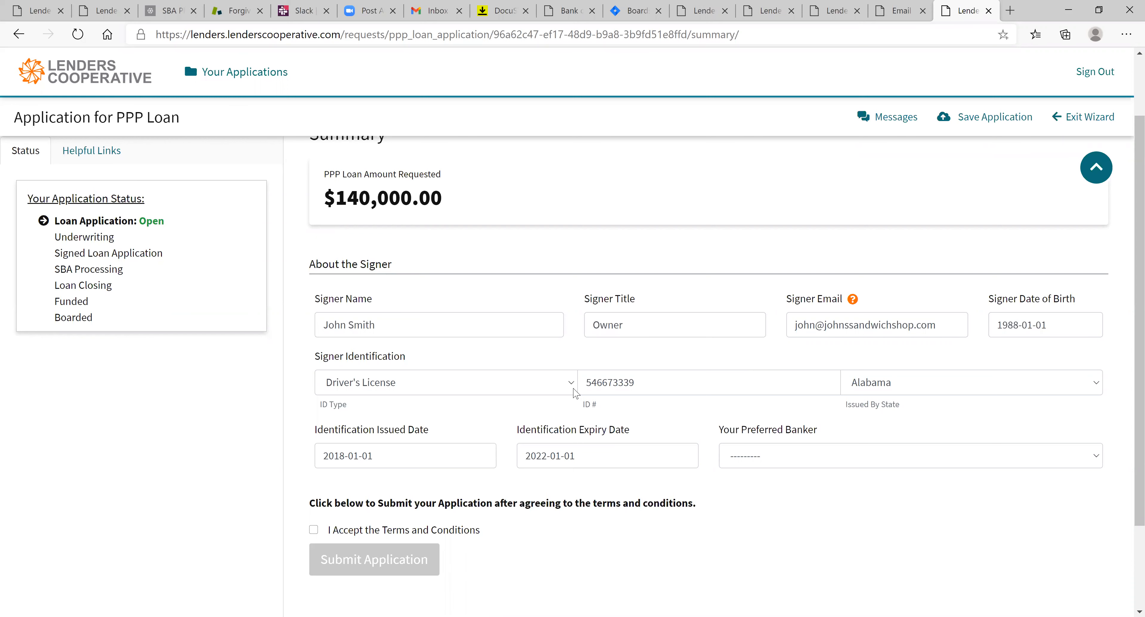
pyautogui.click(462, 328)
pyautogui.click(643, 325)
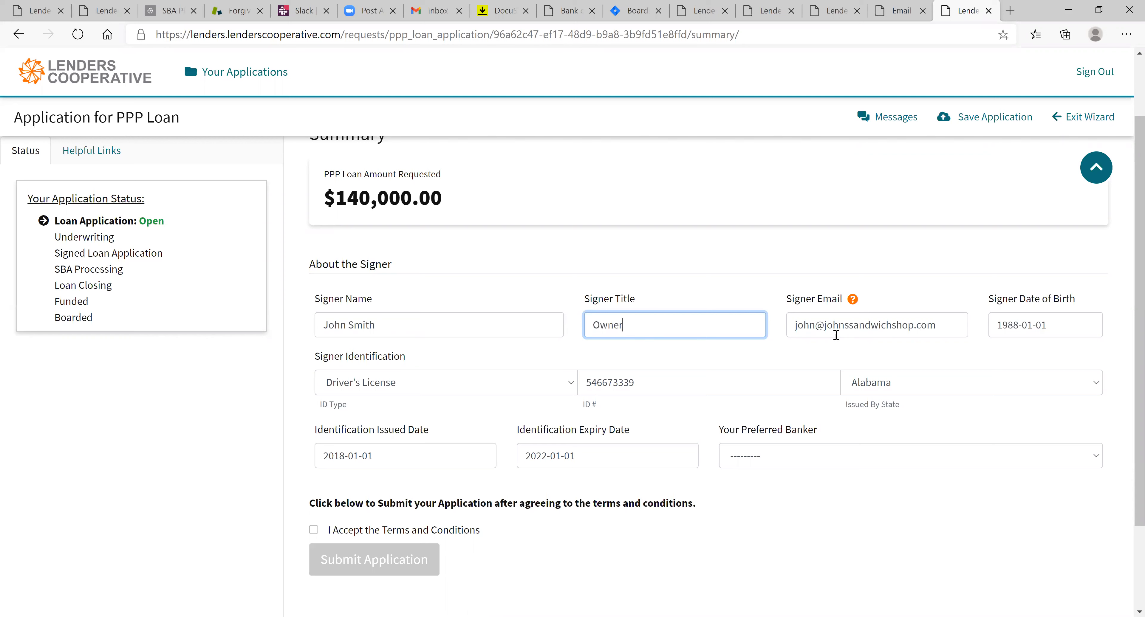
pyautogui.click(1009, 326)
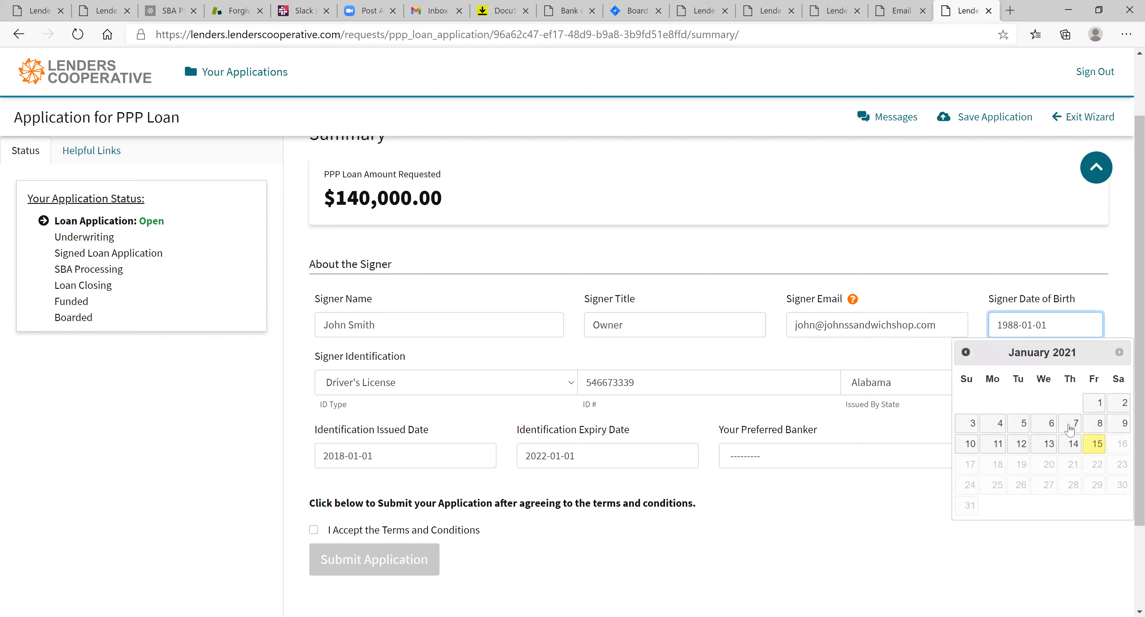
pyautogui.click(912, 486)
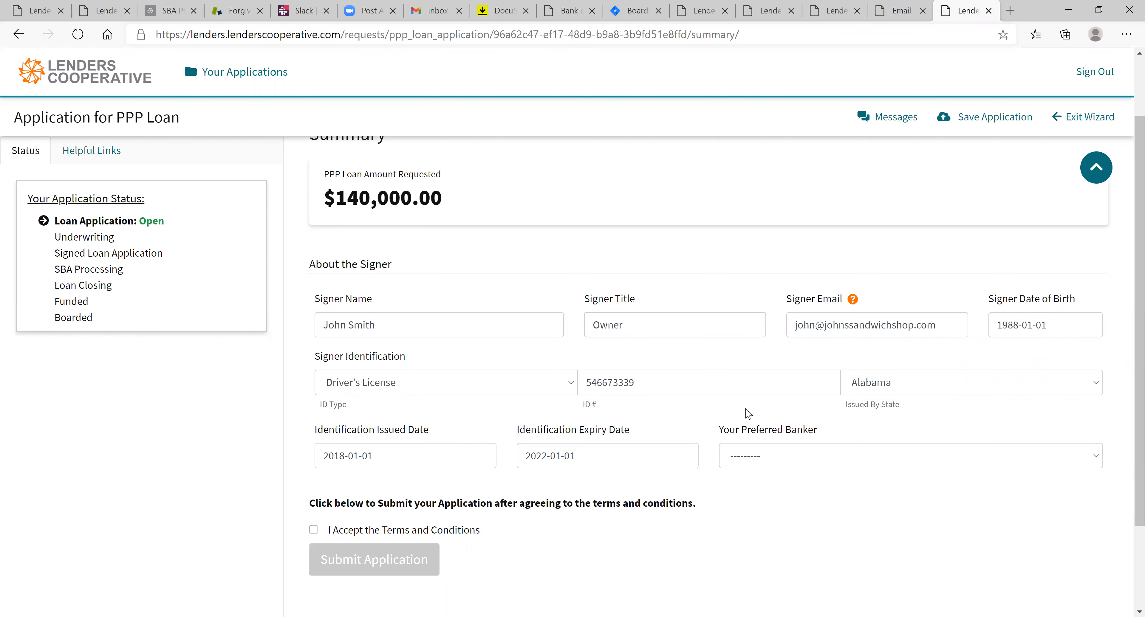
# Step: Select Driver's License issued by Alabama as the signer's identification and accept the Terms and Conditions
pyautogui.click(570, 385)
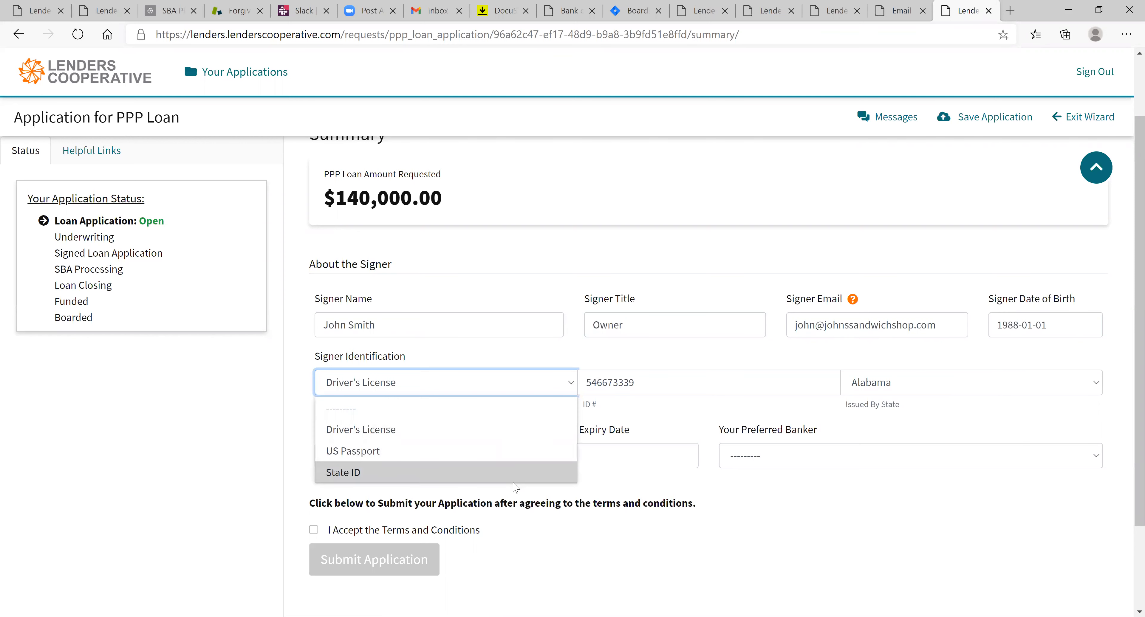
pyautogui.click(507, 431)
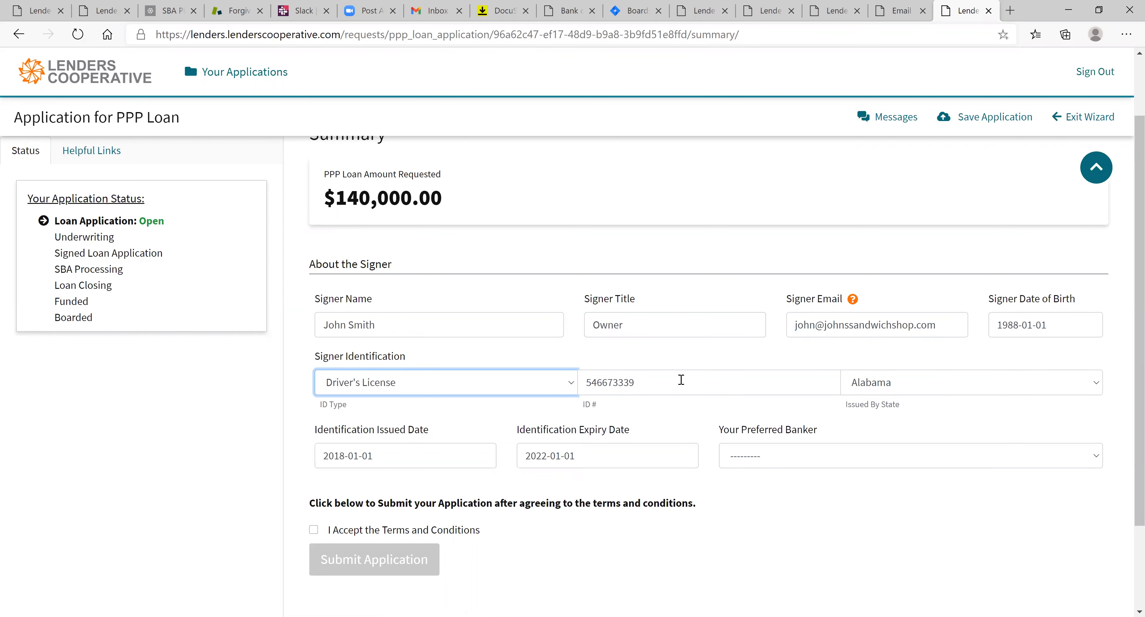
pyautogui.click(909, 386)
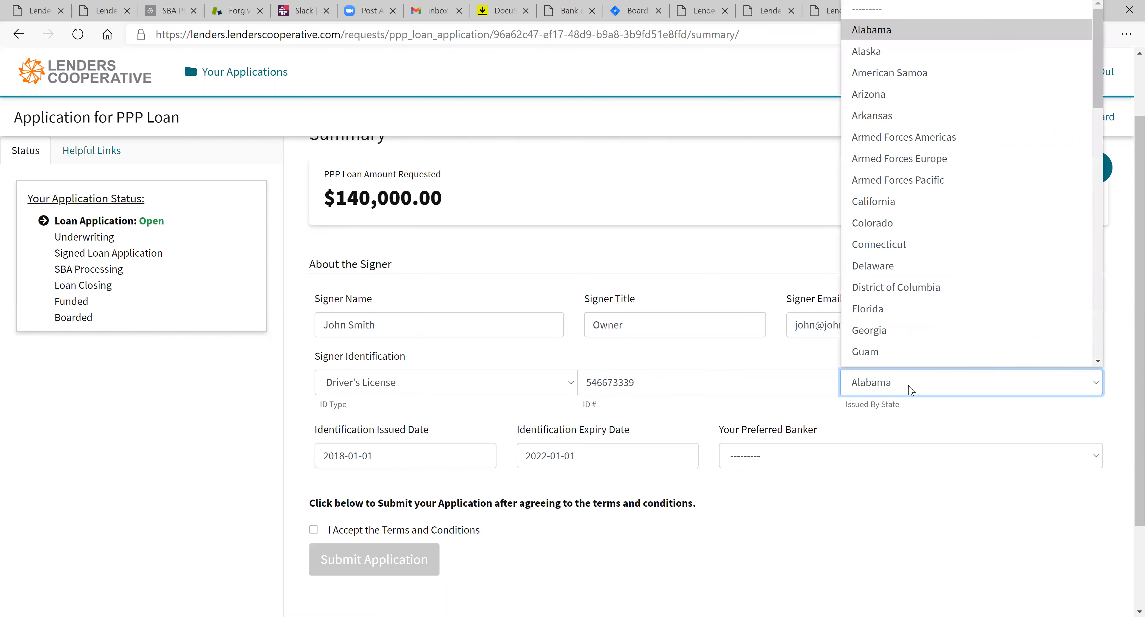
pyautogui.click(891, 429)
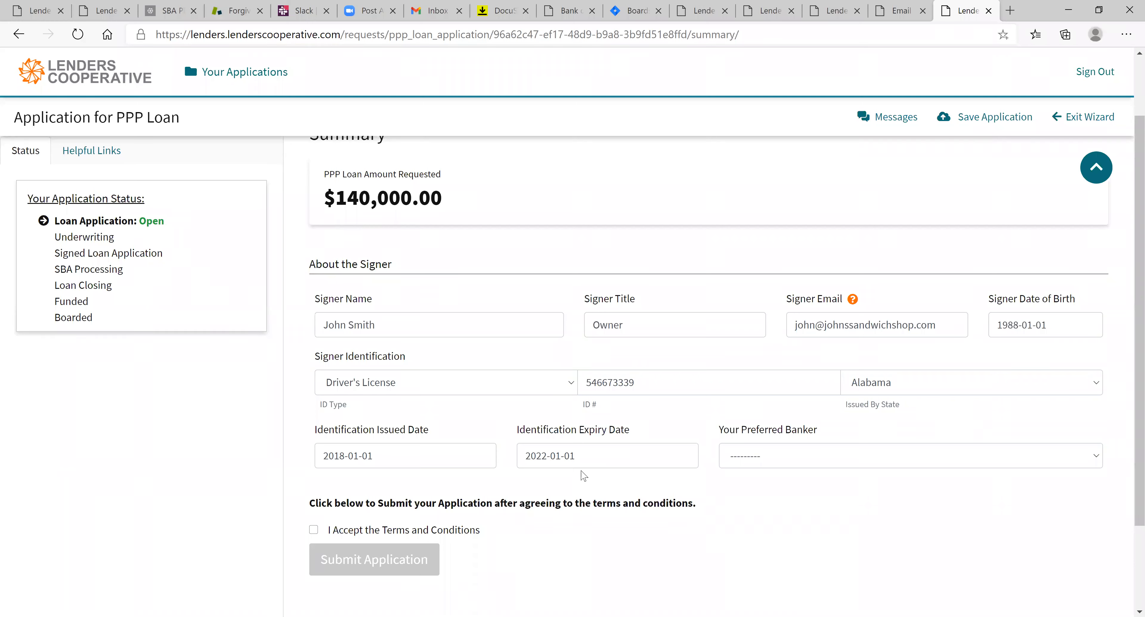
pyautogui.click(313, 530)
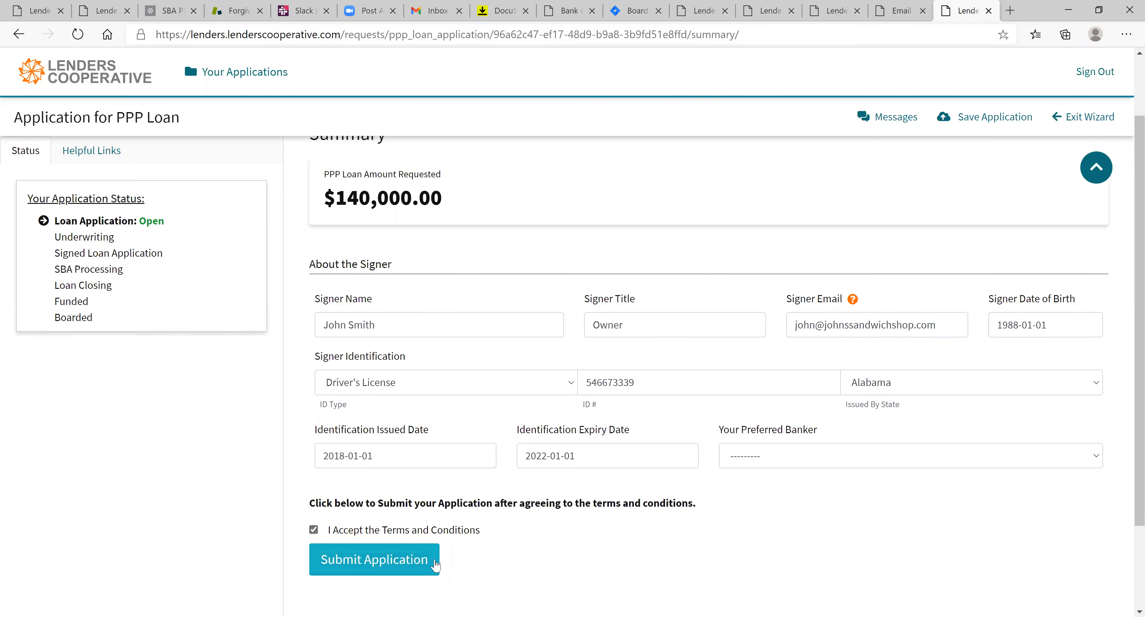